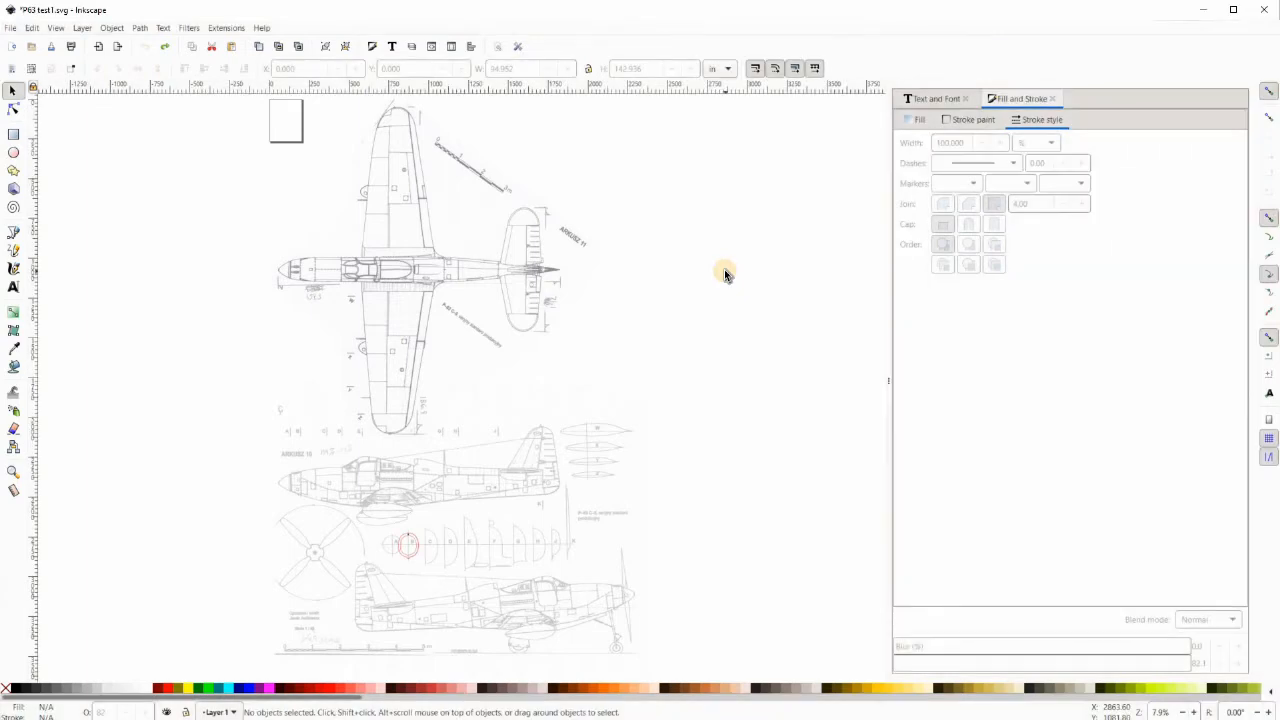
Resize the page to fit all of the aircraft drawings
key("ctrl+a")
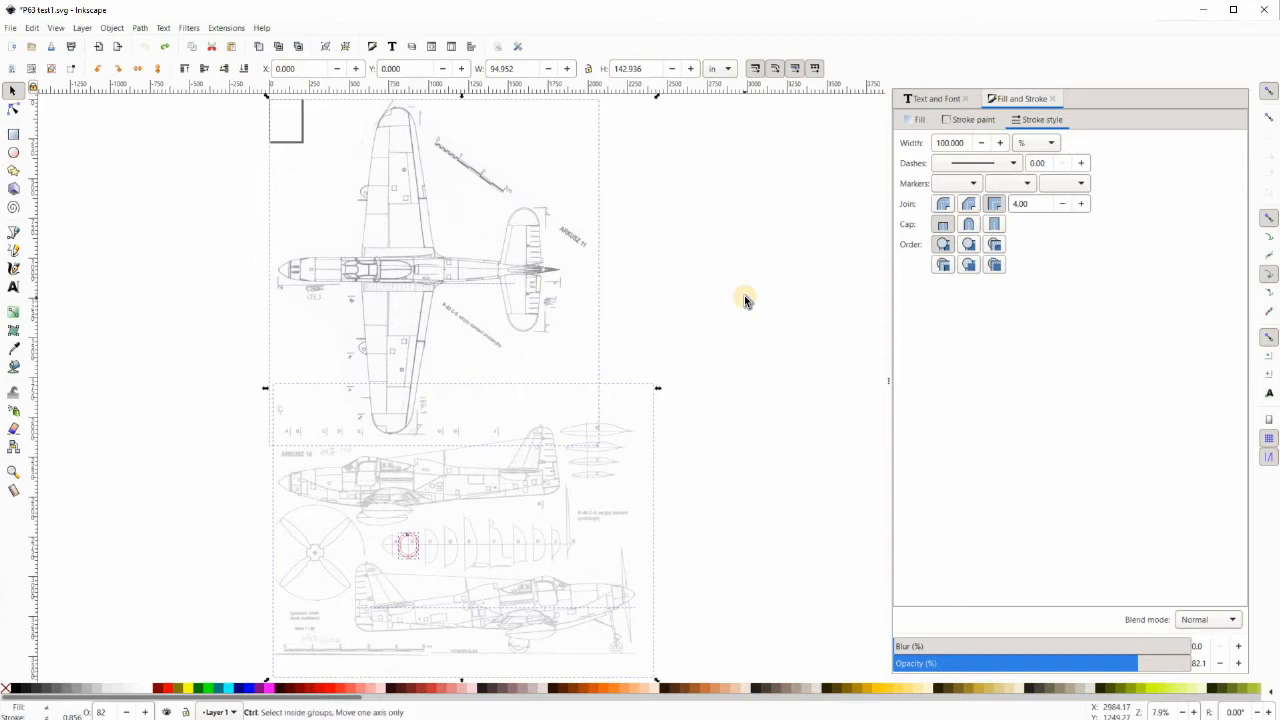
key("ctrl+shift+d")
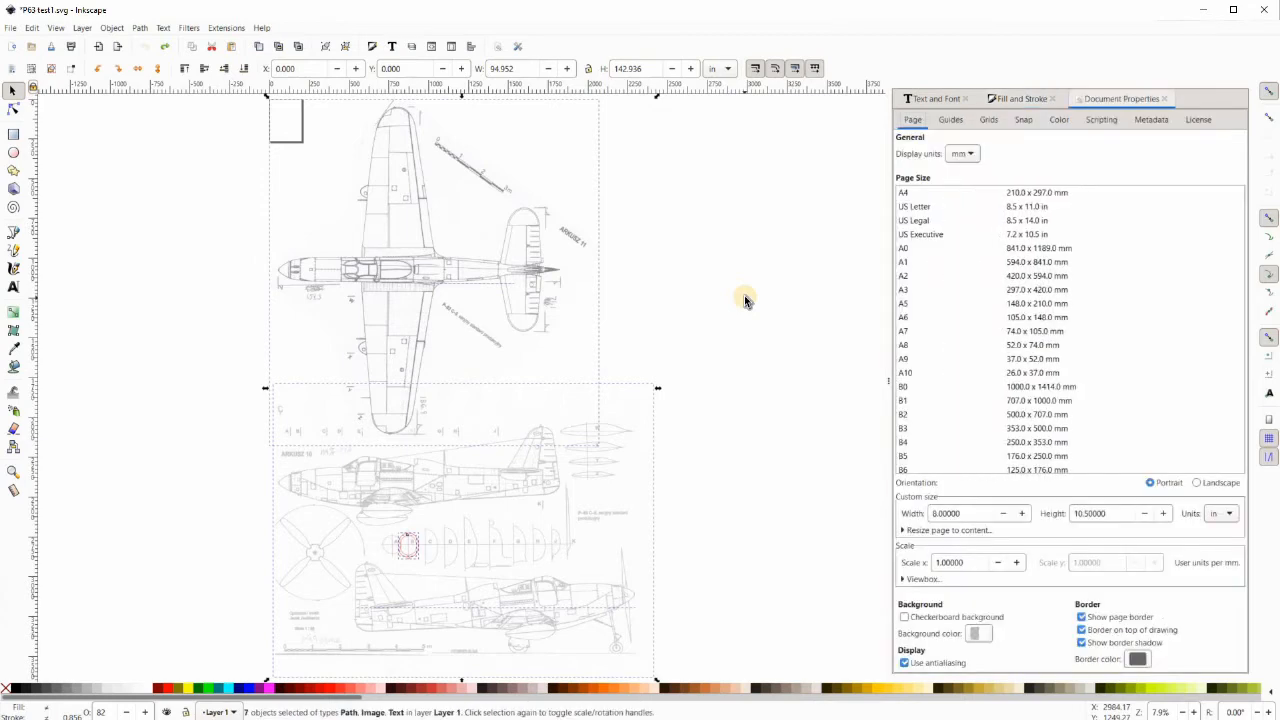
left_click(946, 531)
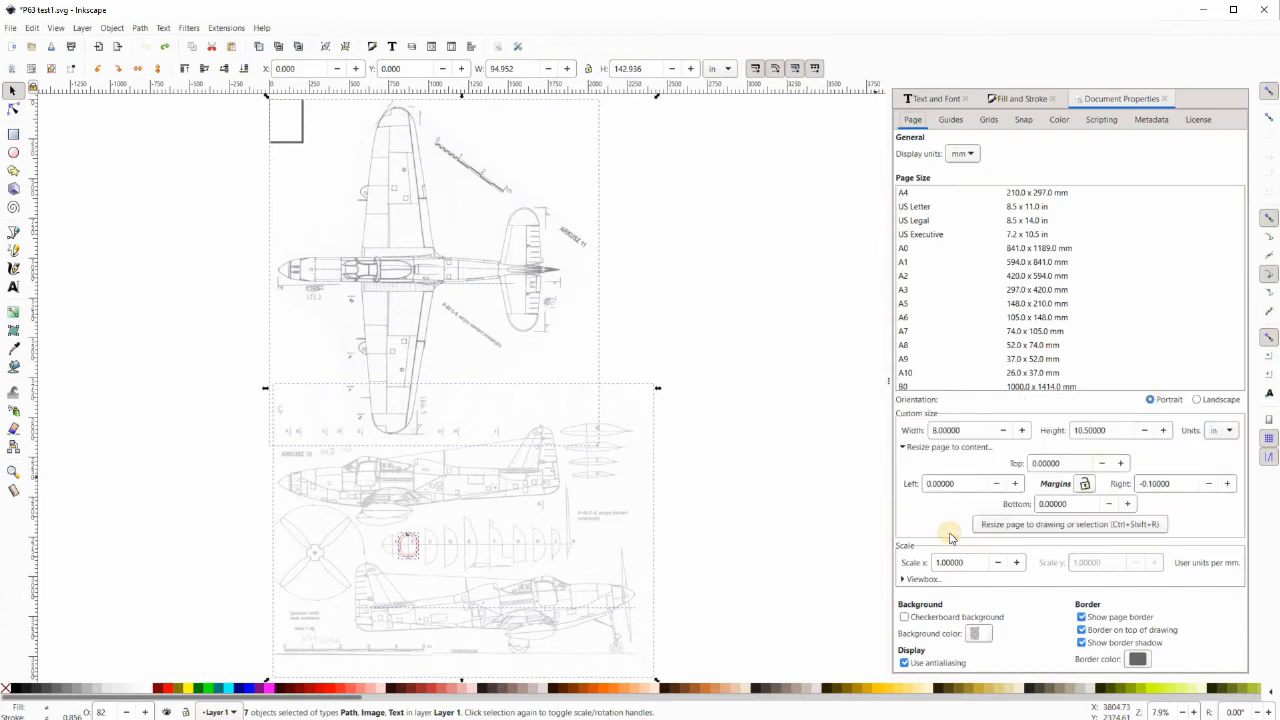
left_click(1018, 526)
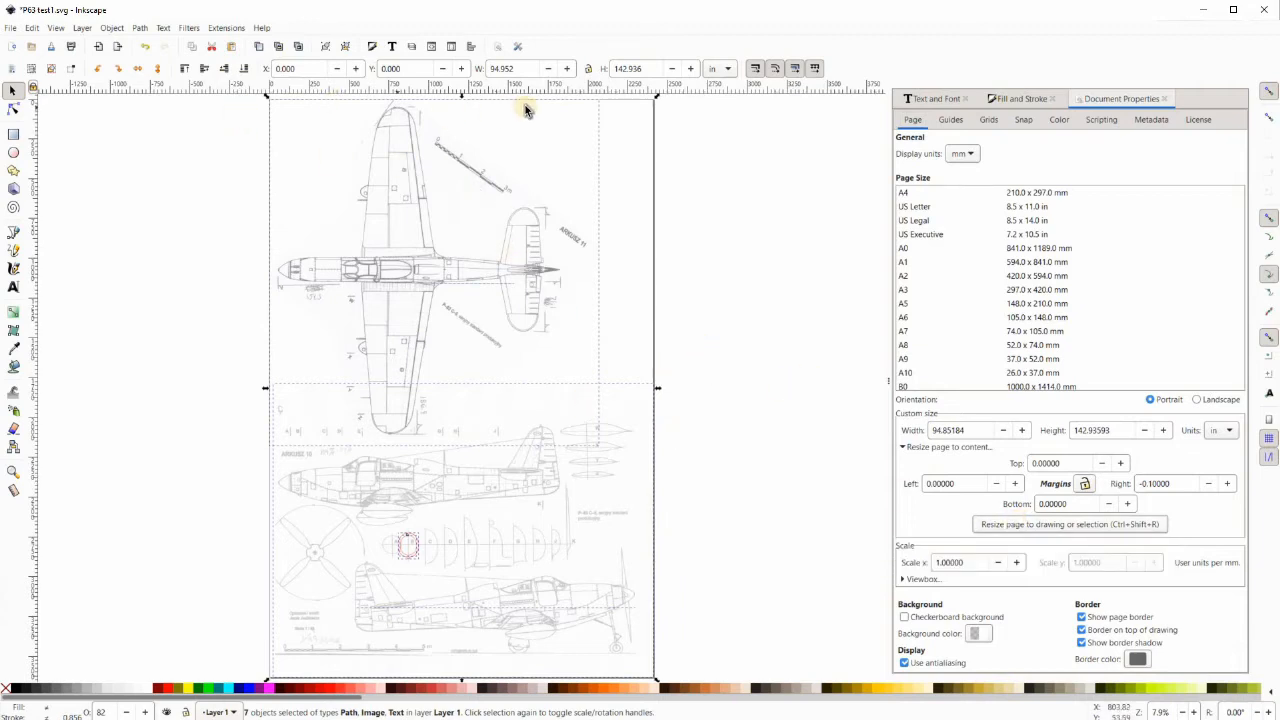
left_click(732, 240)
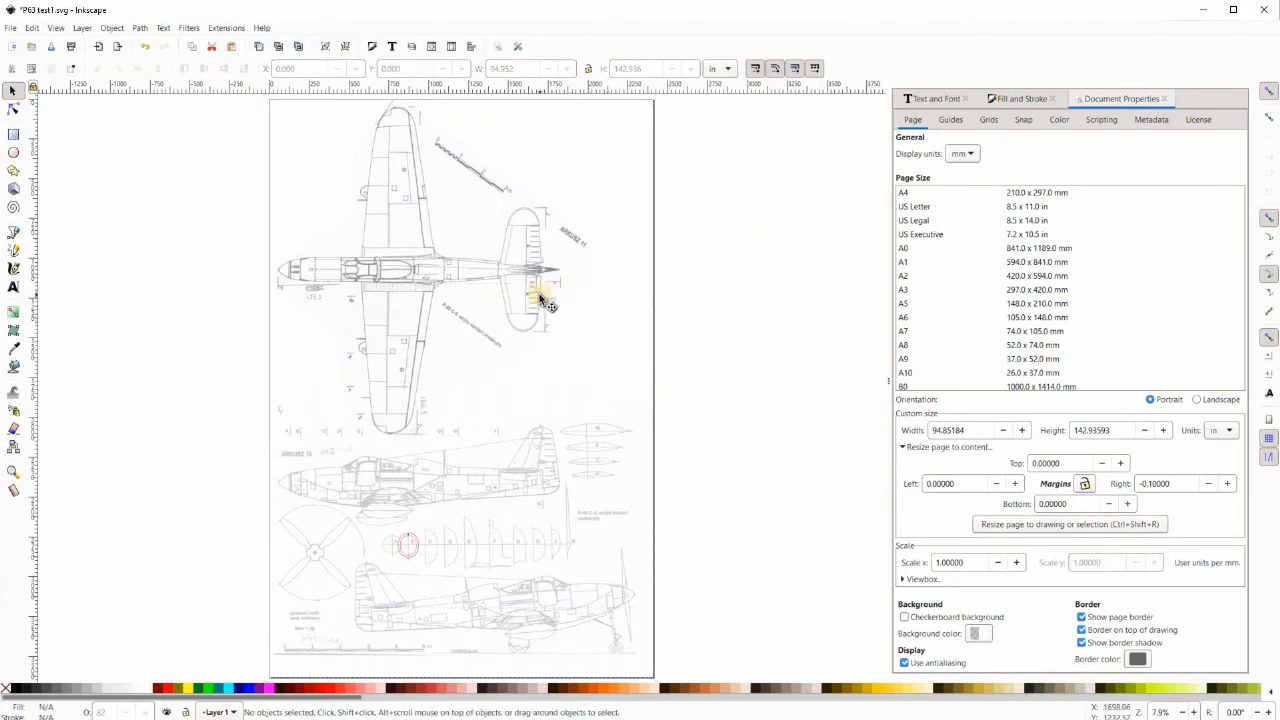
Render a grid with line width 3, horizontal and vertical spacing of 96, and zero horizontal and vertical offsets
left_click(214, 29)
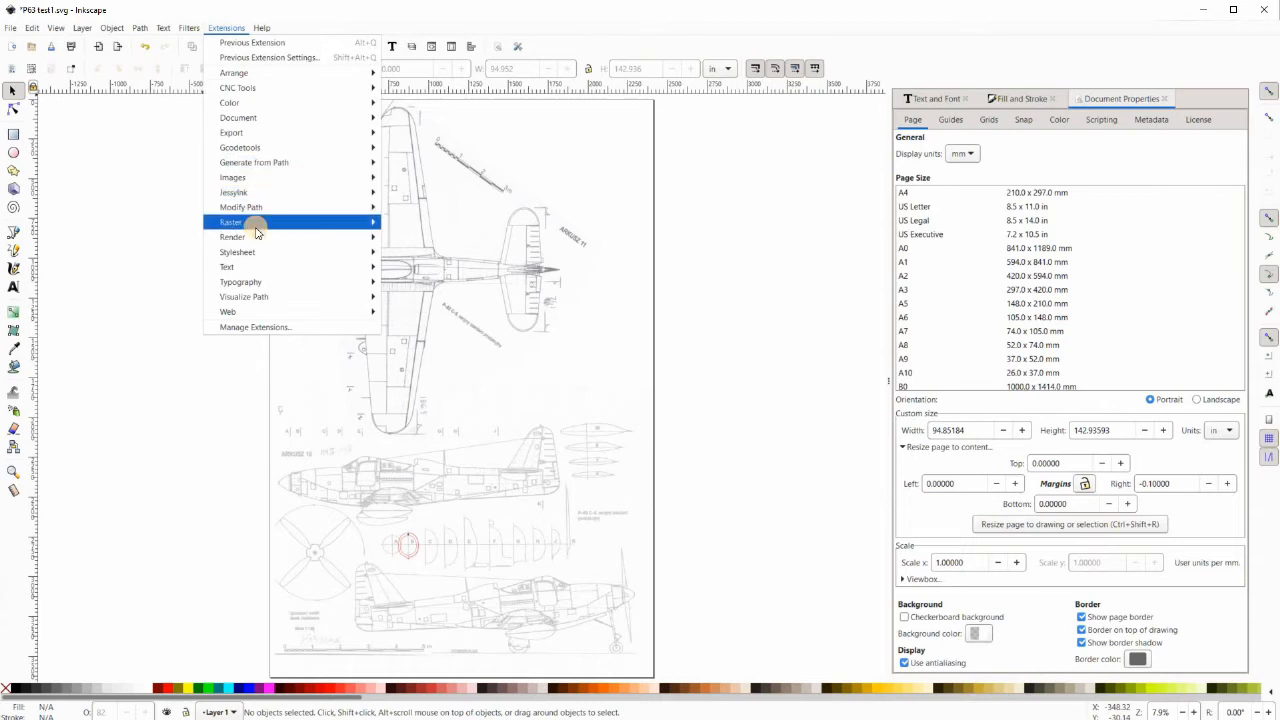
mouse_move(257, 236)
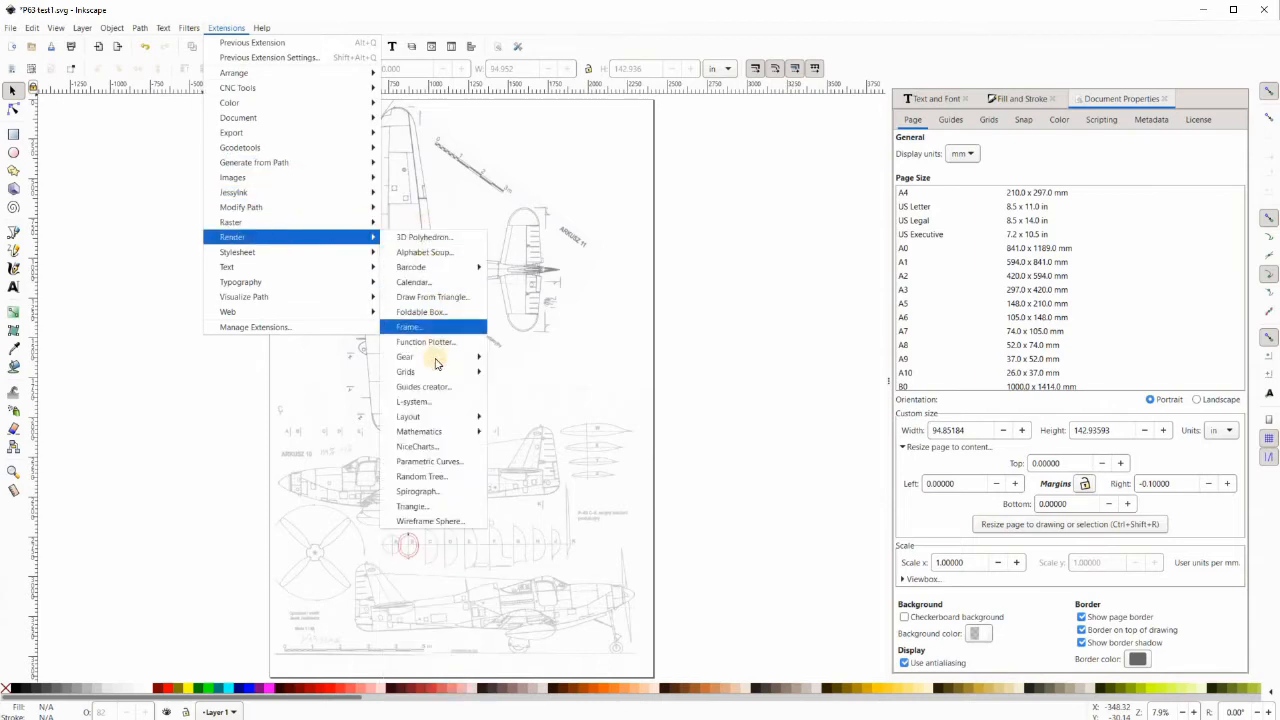
mouse_move(433, 372)
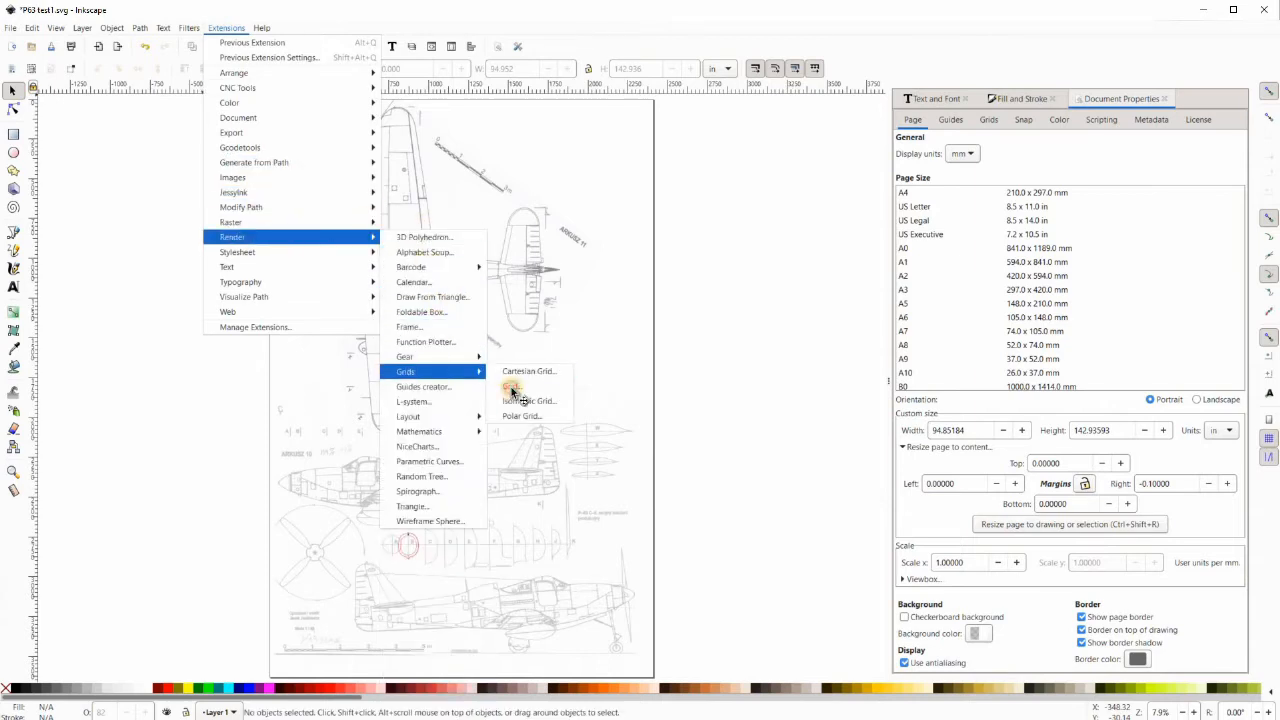
left_click(511, 386)
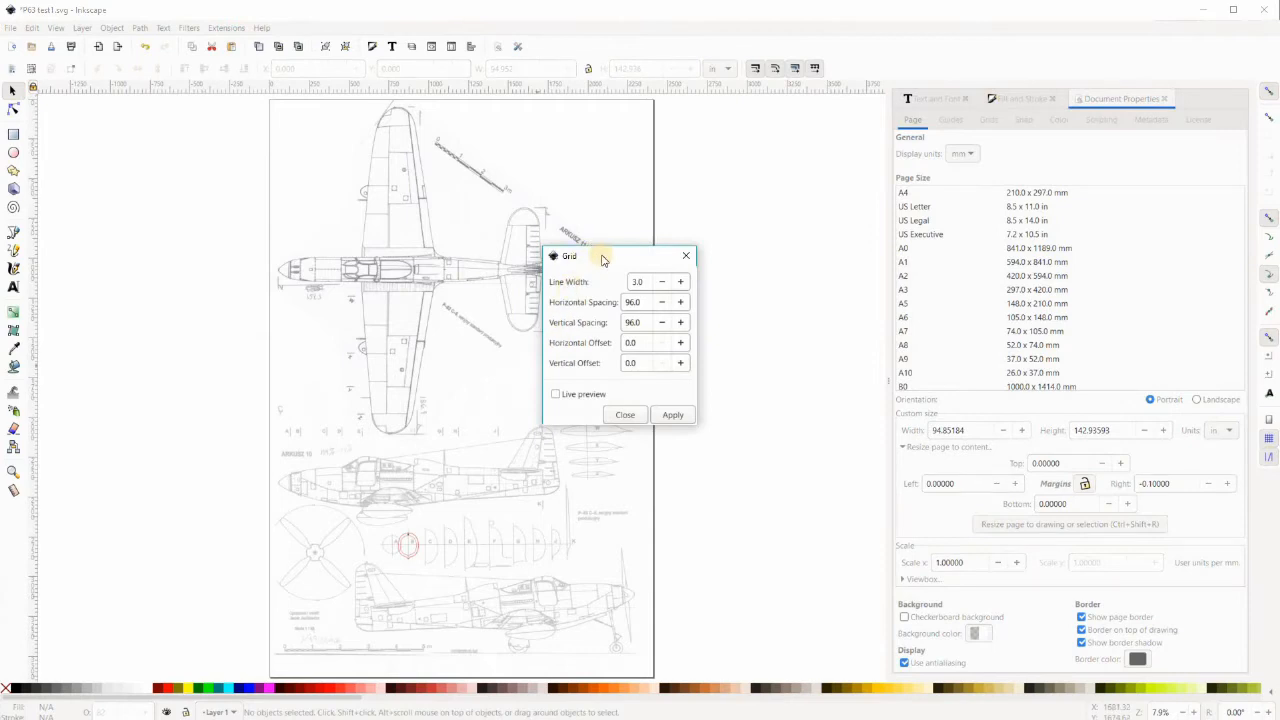
left_click_drag(597, 257, 171, 264)
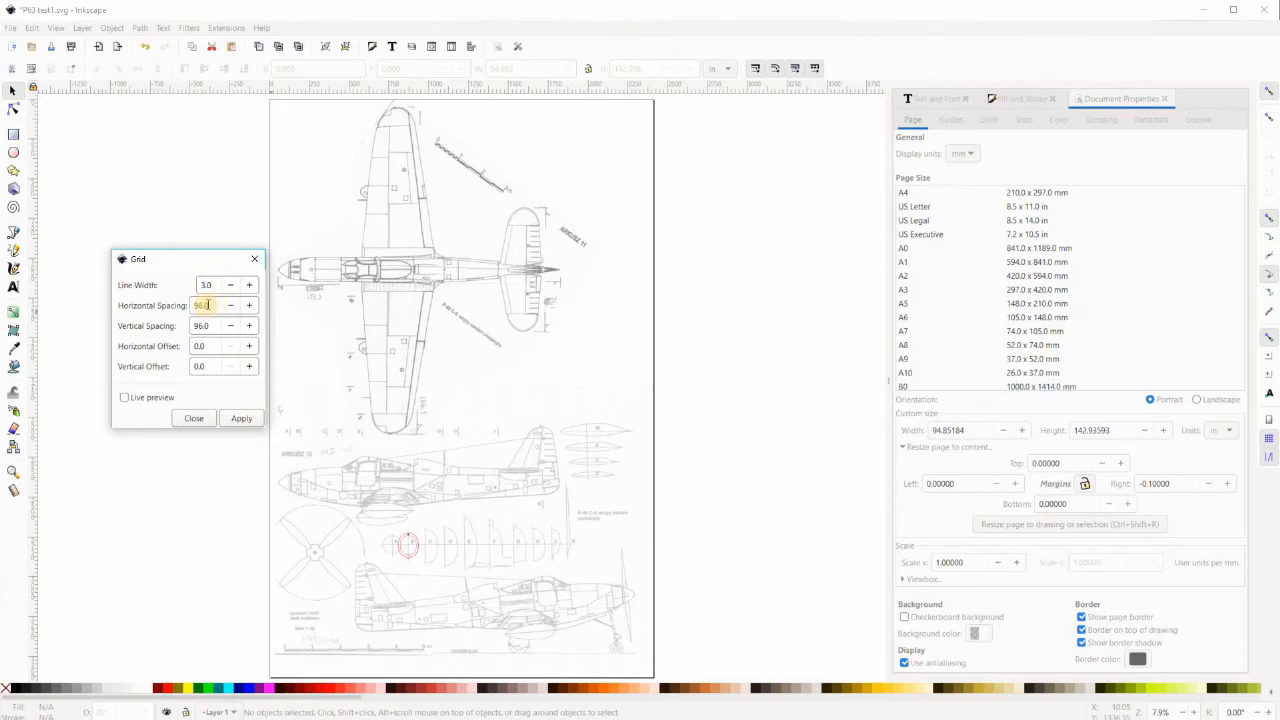
left_click(209, 327)
left_click(216, 305)
left_click(205, 346)
left_click(206, 364)
left_click(245, 419)
left_click(245, 420)
left_click(199, 419)
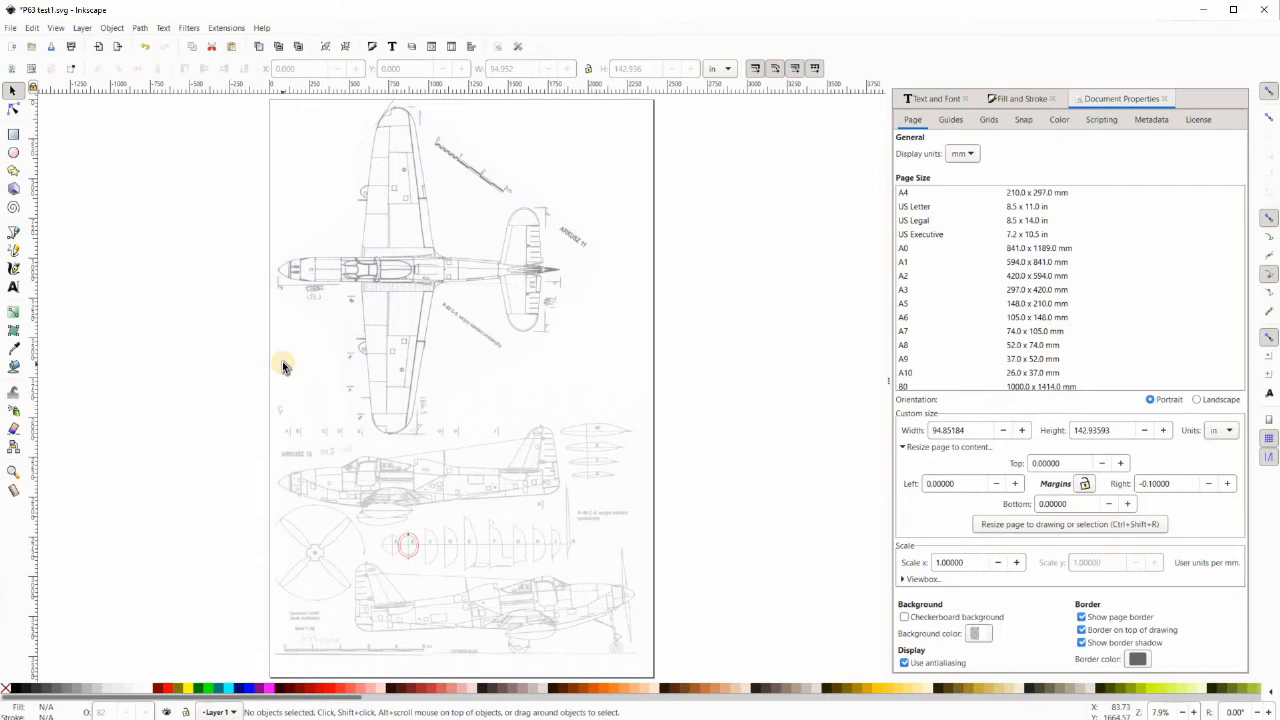
Move the rendered grid from outside the page onto the aircraft drawings so it covers the page
scroll(283, 367, "down", 3)
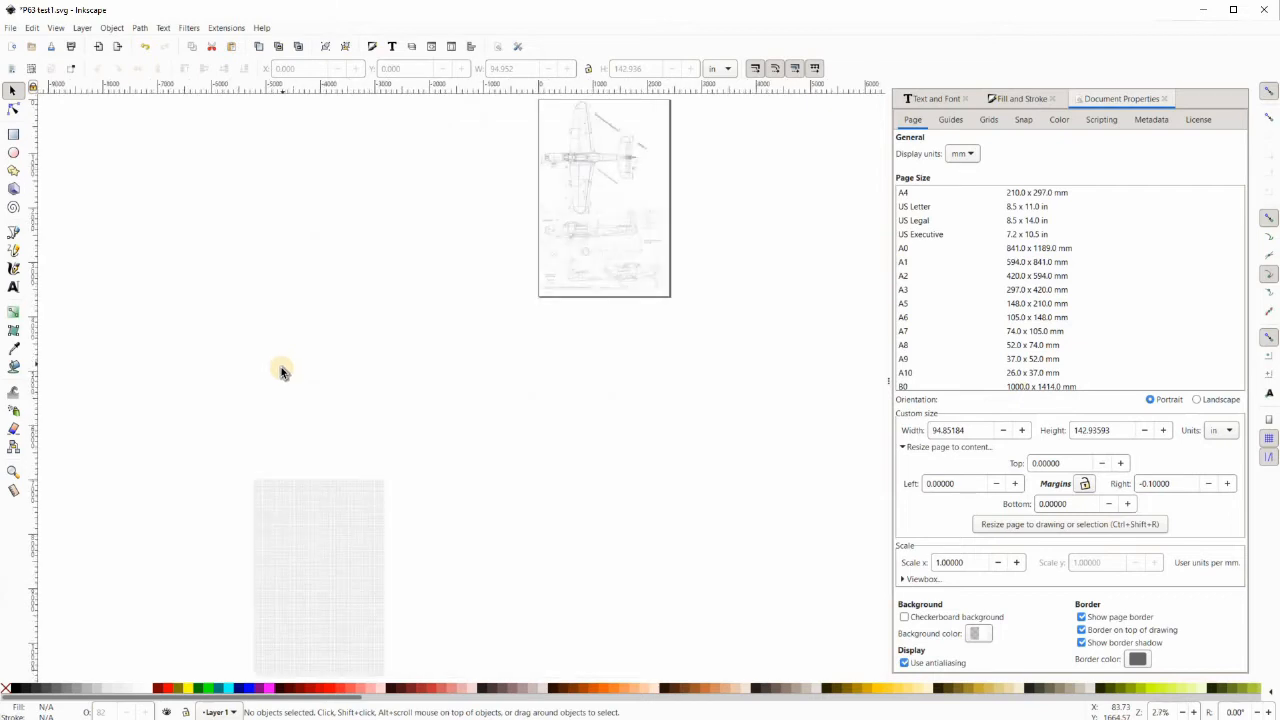
left_click(317, 553)
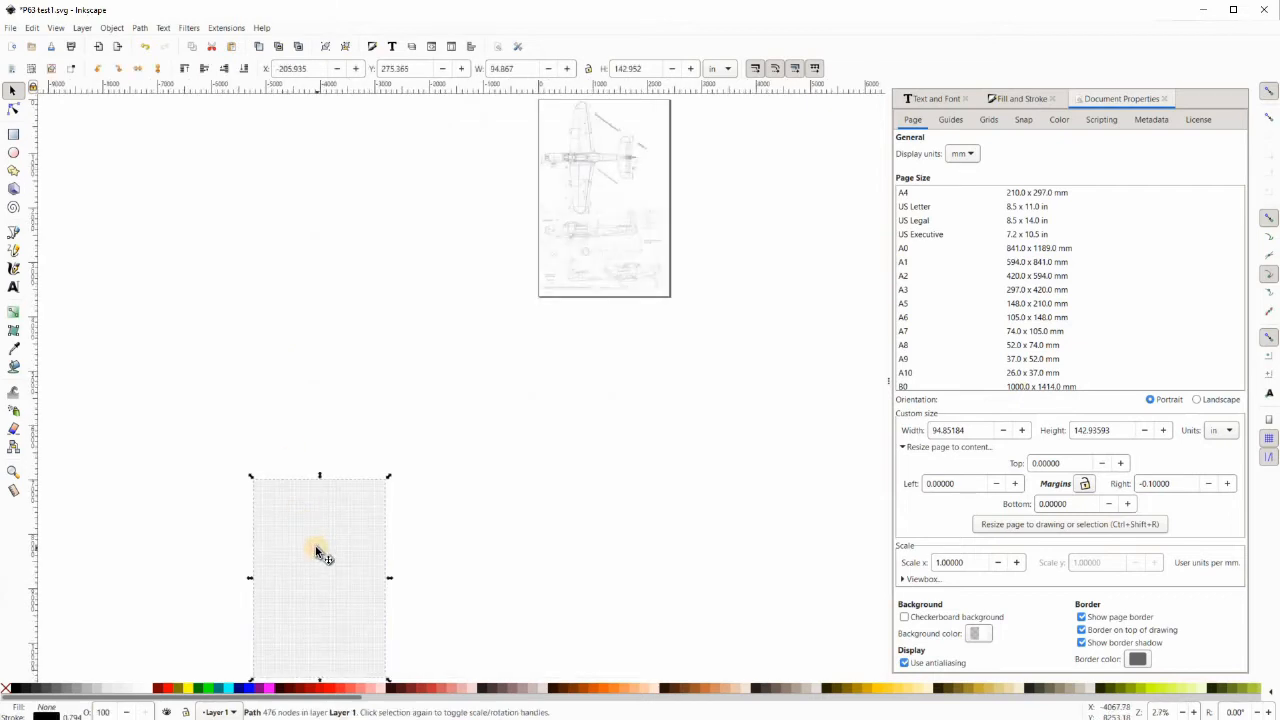
left_click_drag(317, 577, 603, 197)
left_click(738, 257)
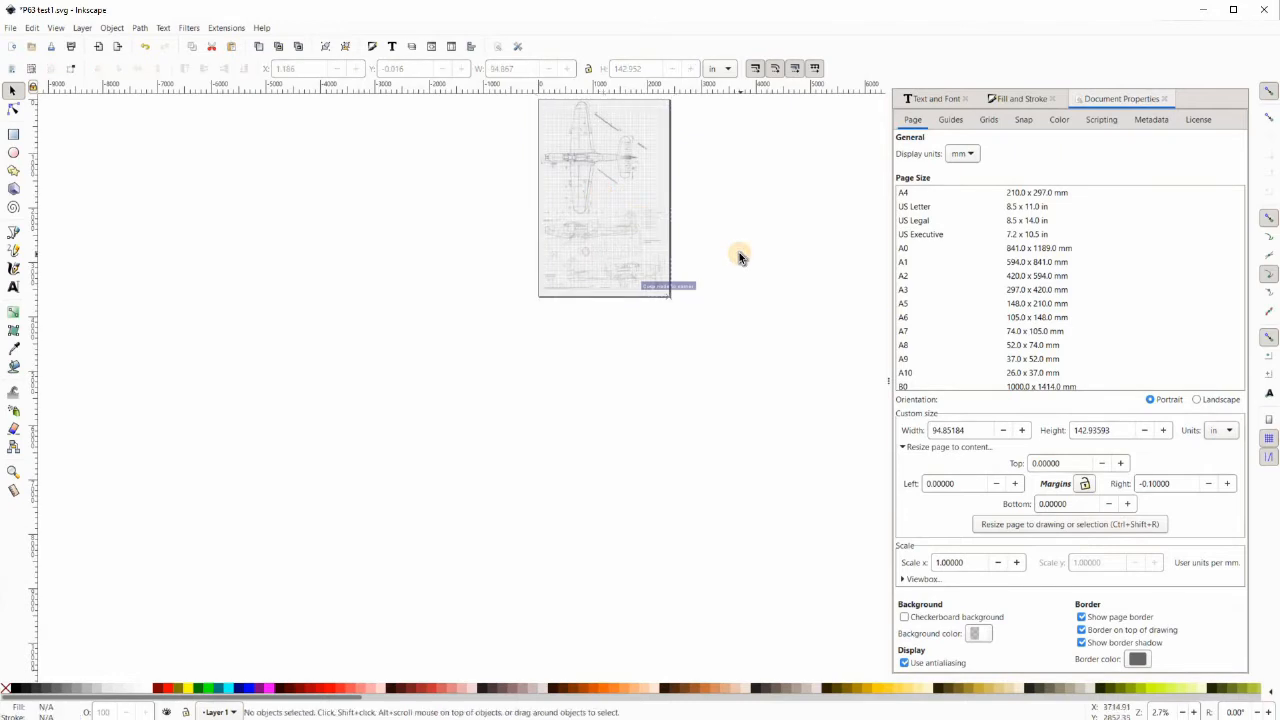
key("5")
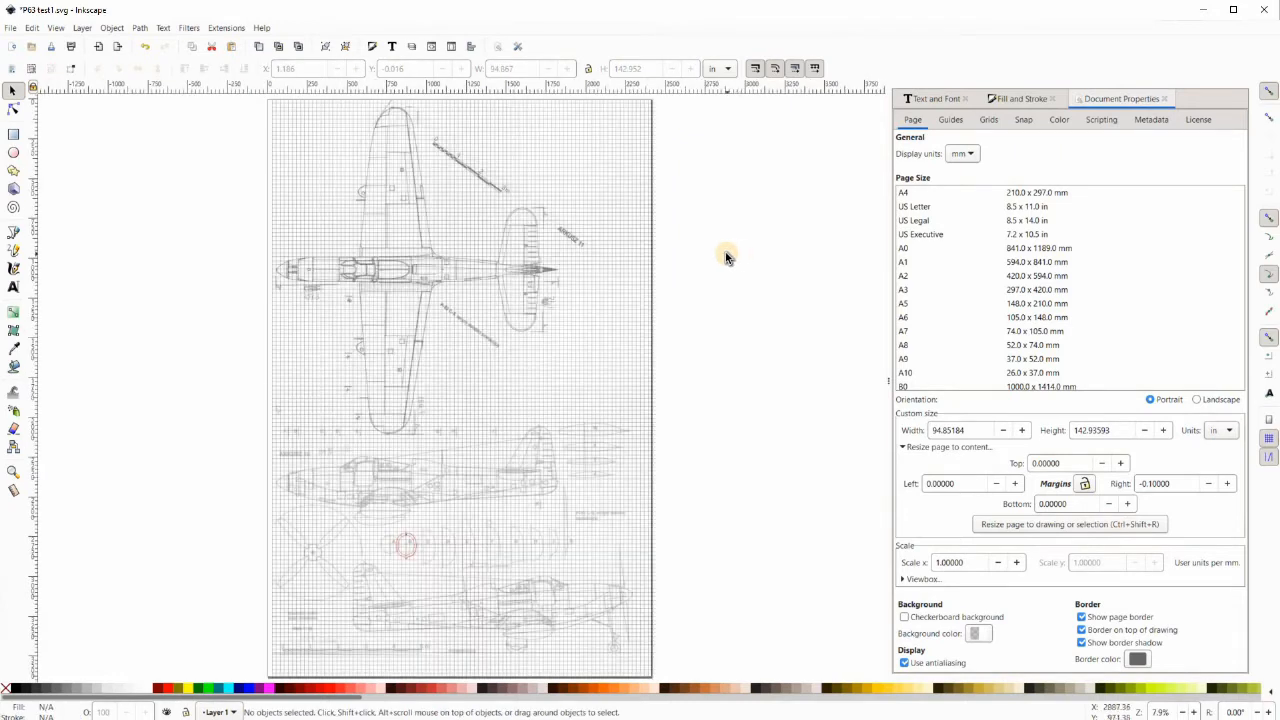
Set the grid's stroke width to 0.2 mm
left_click(552, 374)
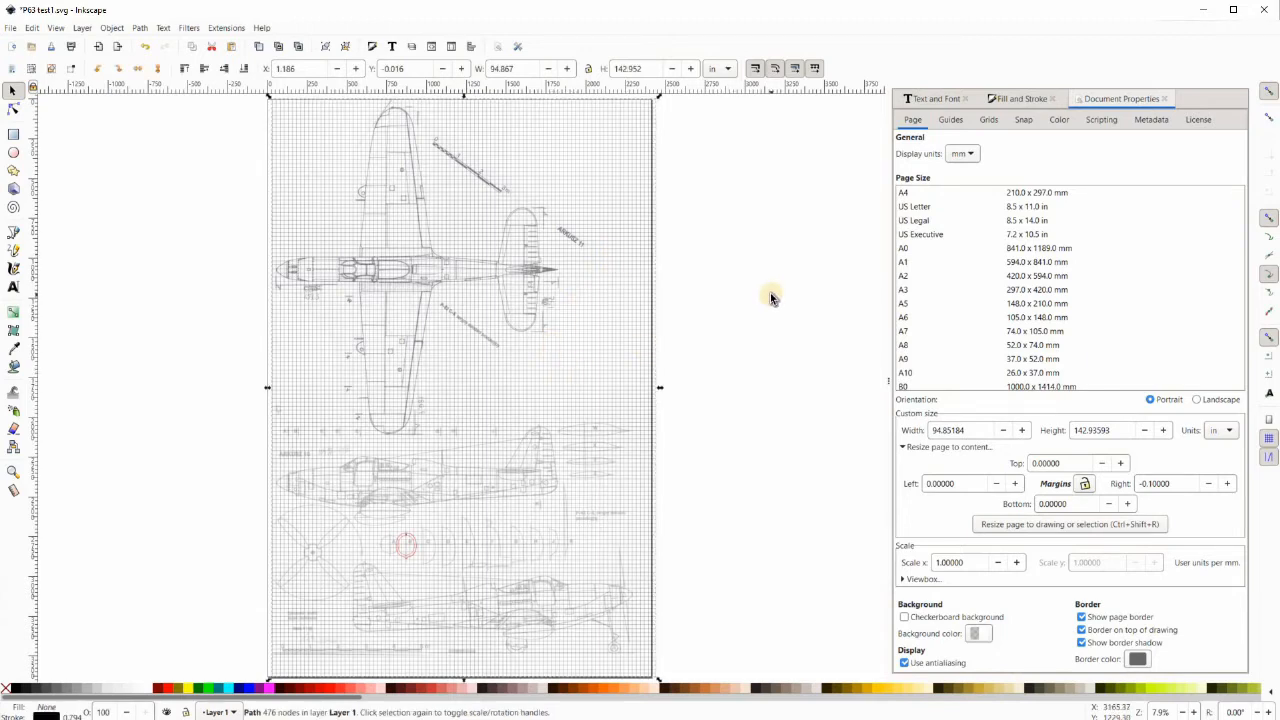
key("ctrl")
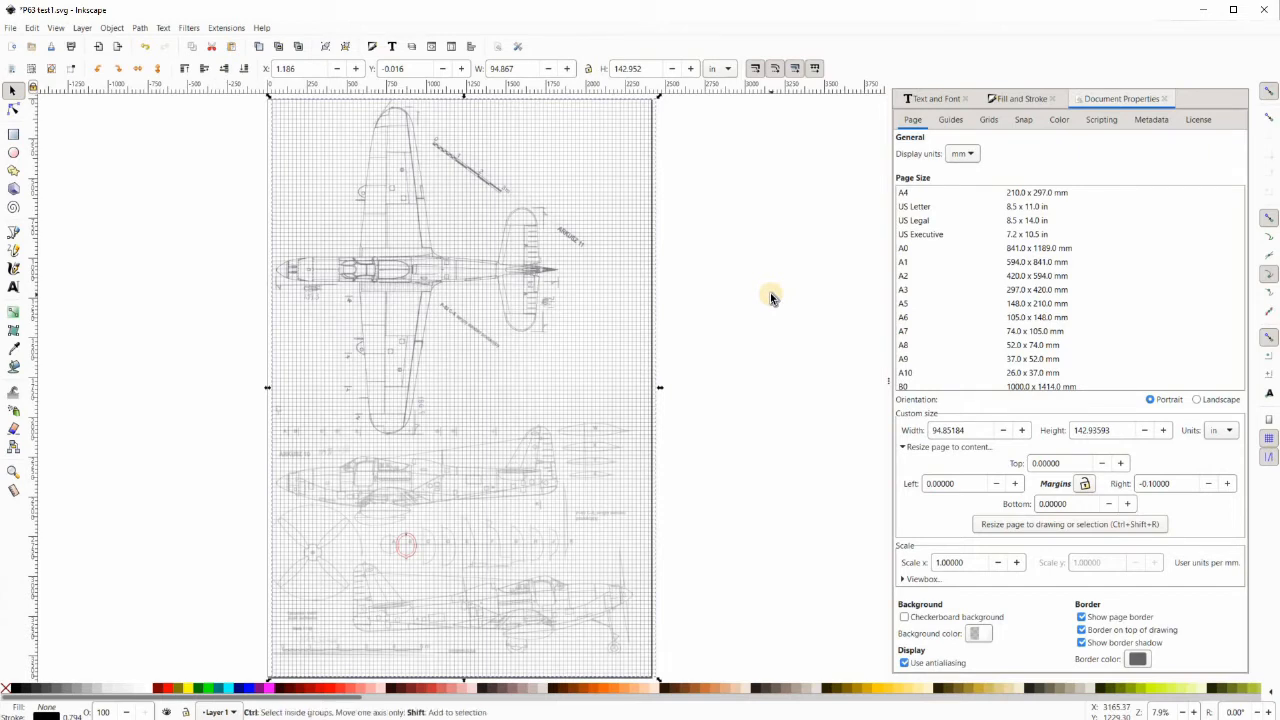
key("ctrl+shift+f")
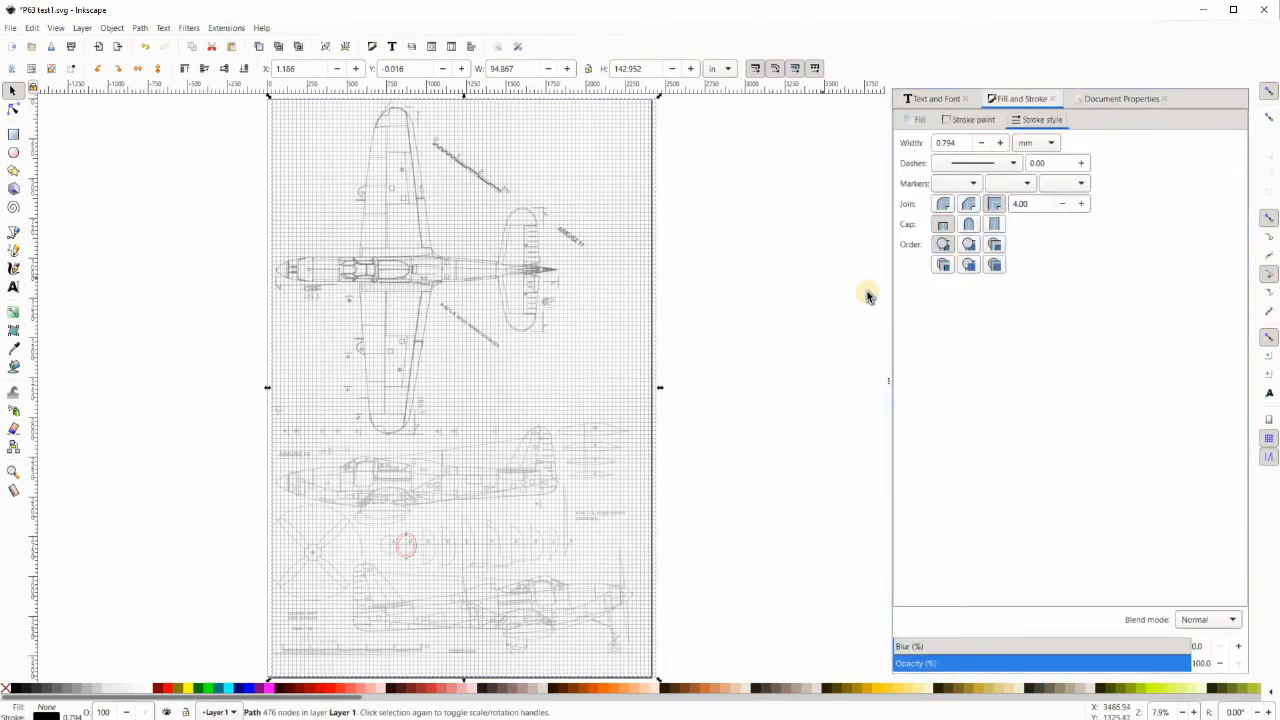
left_click(966, 143)
key("BackSpace")
key("BackSpace")
key("BackSpace")
key("BackSpace")
key("BackSpace")
type("0.2")
key("Return")
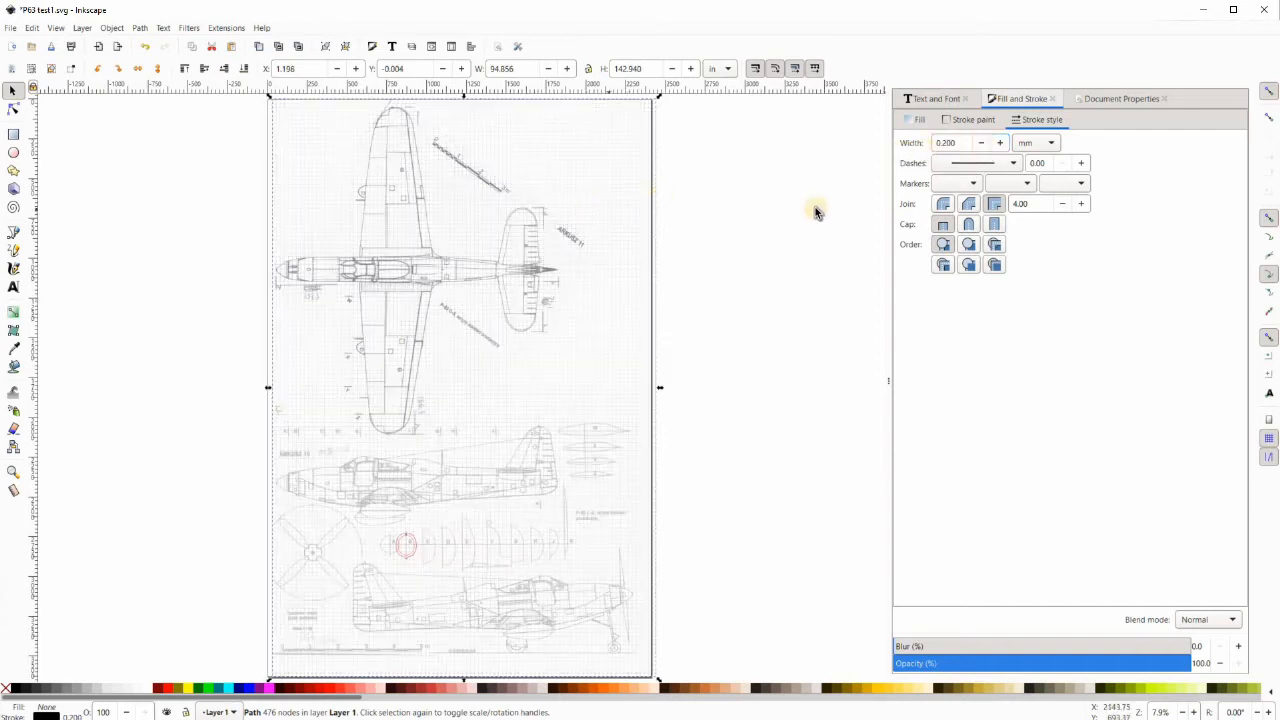
Change the grid's stroke colour to pure blue with a blue value of 255
left_click(965, 121)
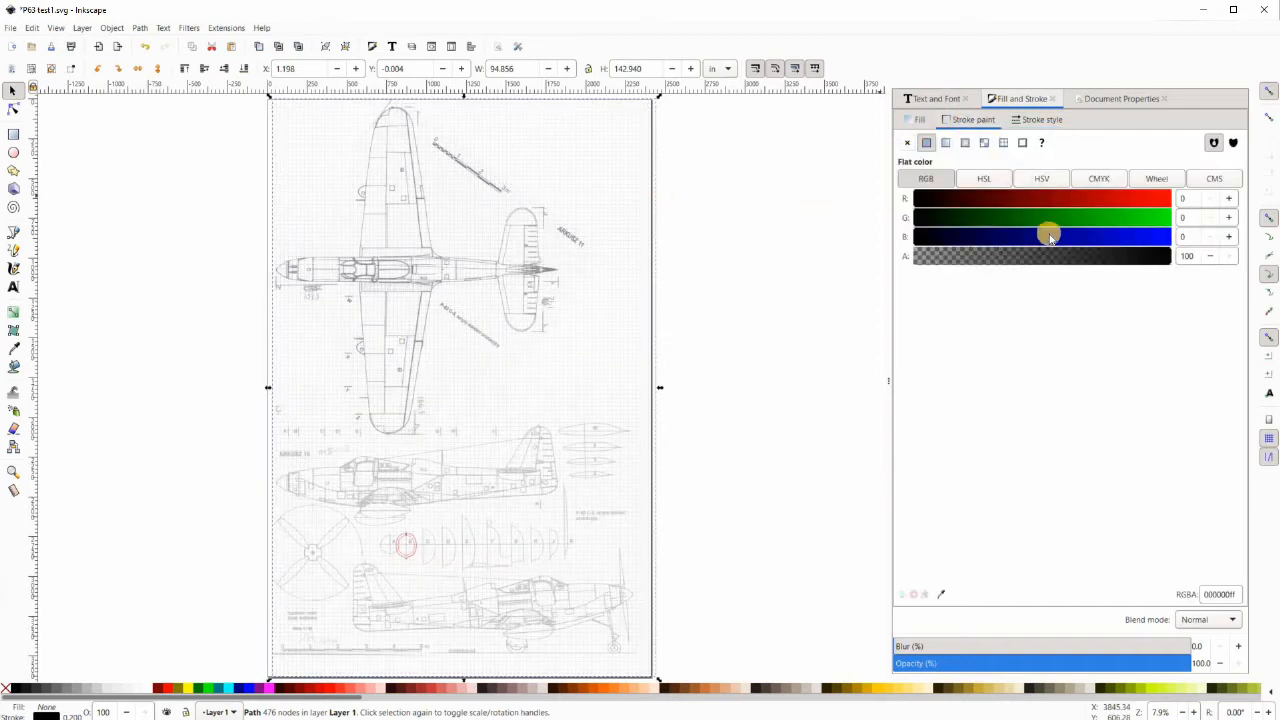
left_click_drag(1049, 236, 1180, 238)
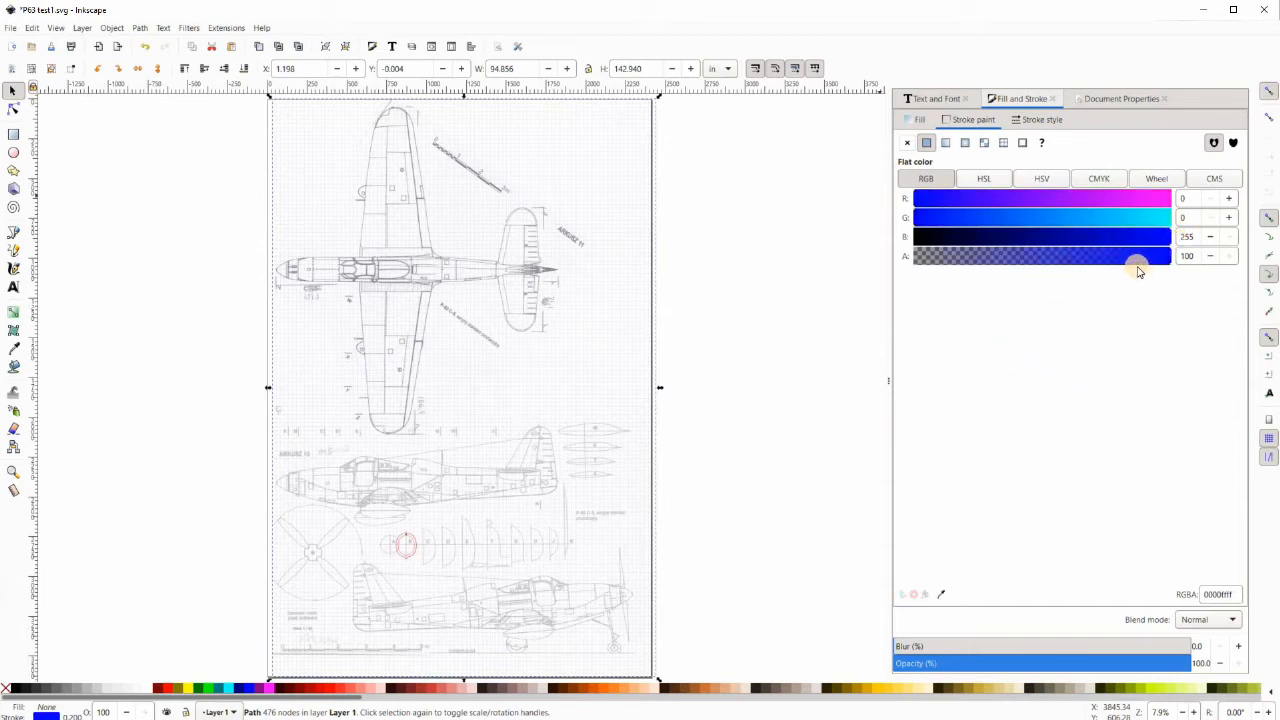
left_click(697, 172)
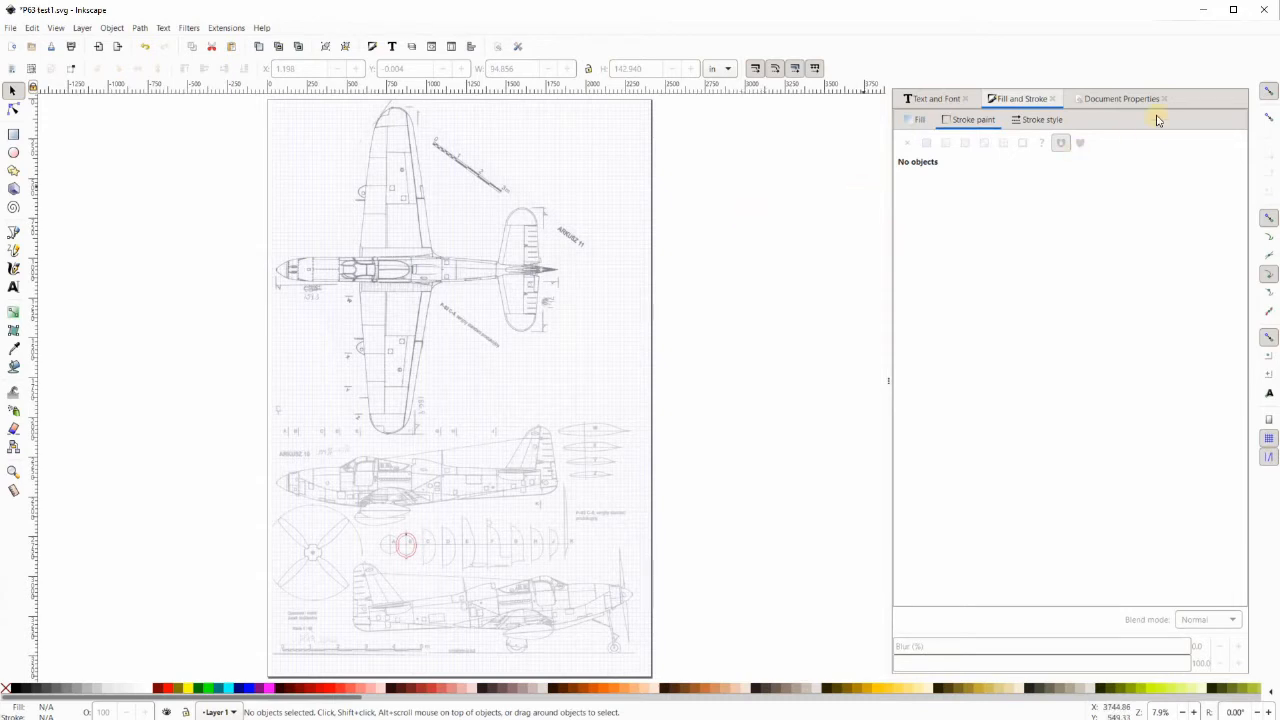
Set a custom page size 10.5 in wide and 8 in high
left_click(1098, 100)
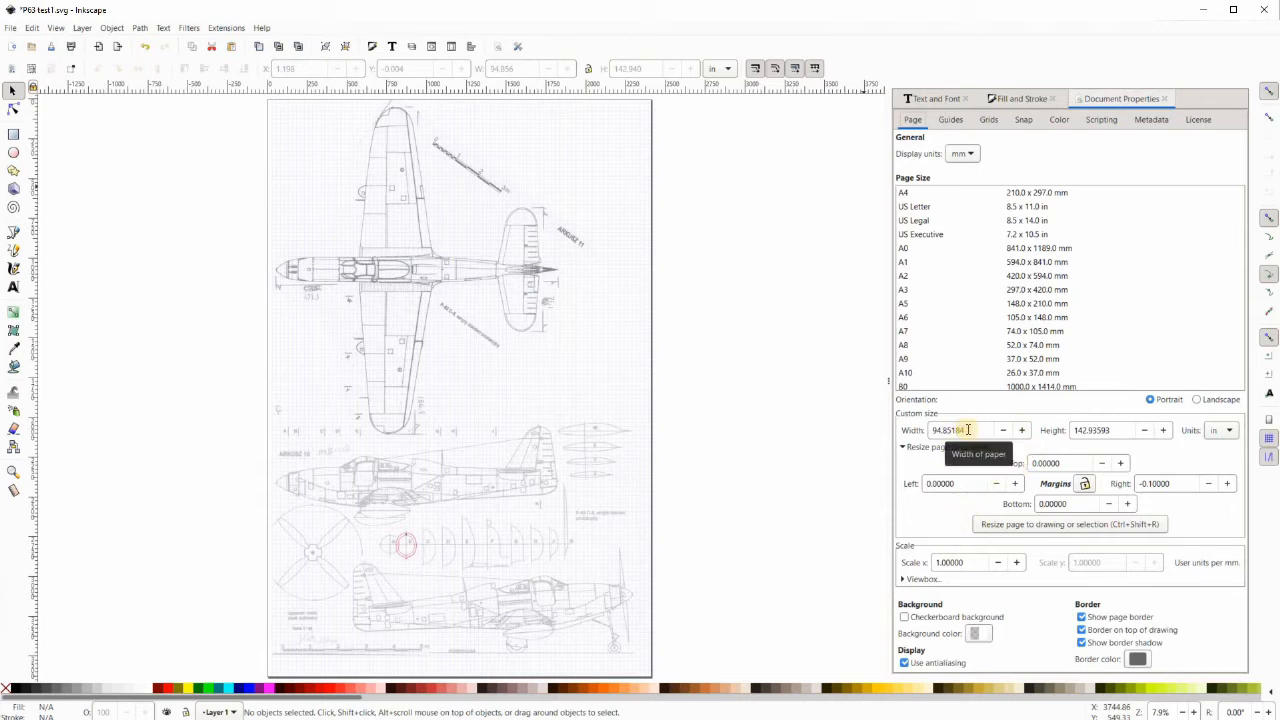
left_click_drag(970, 430, 918, 432)
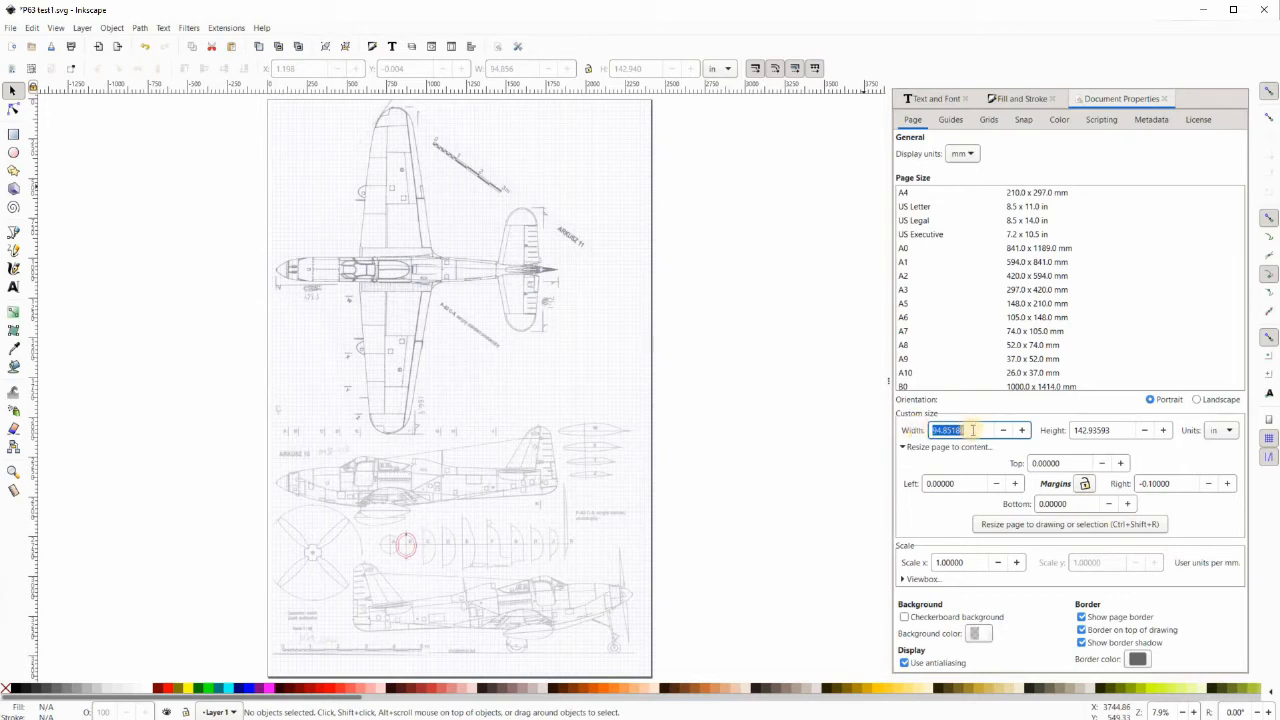
type("10.5")
left_click(1132, 431)
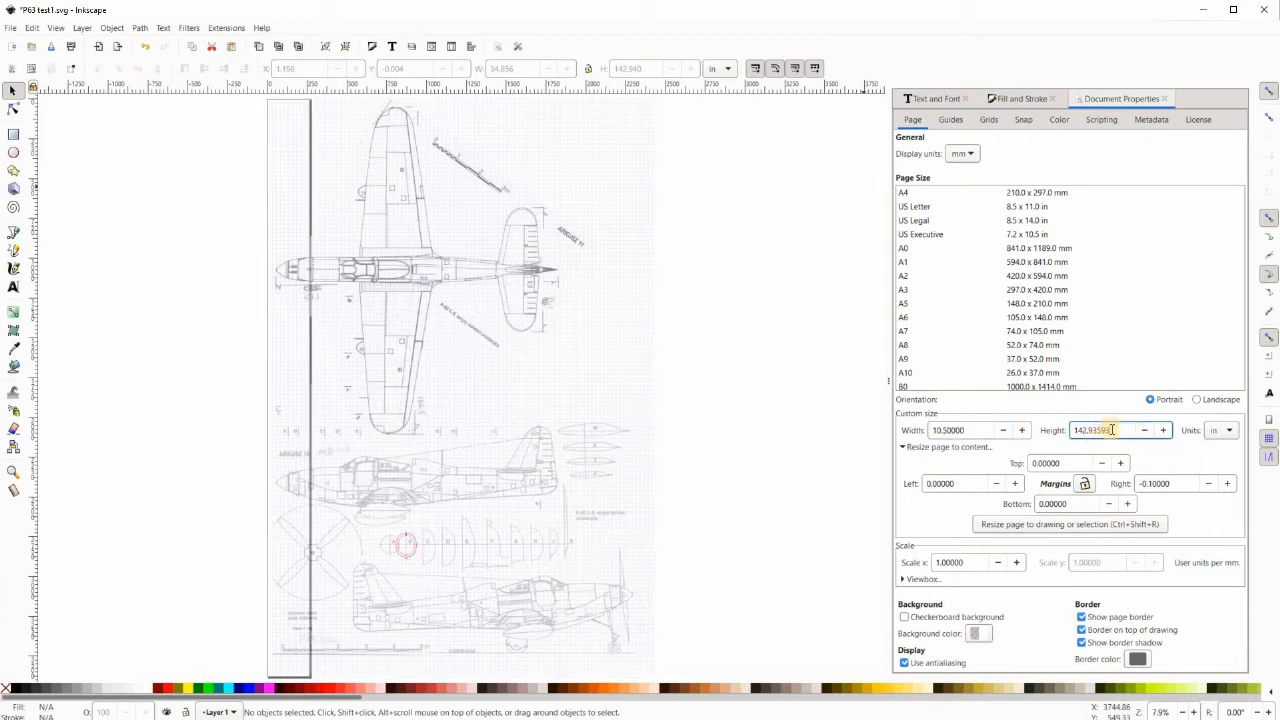
left_click_drag(1112, 430, 1074, 430)
type("8")
left_click(986, 431)
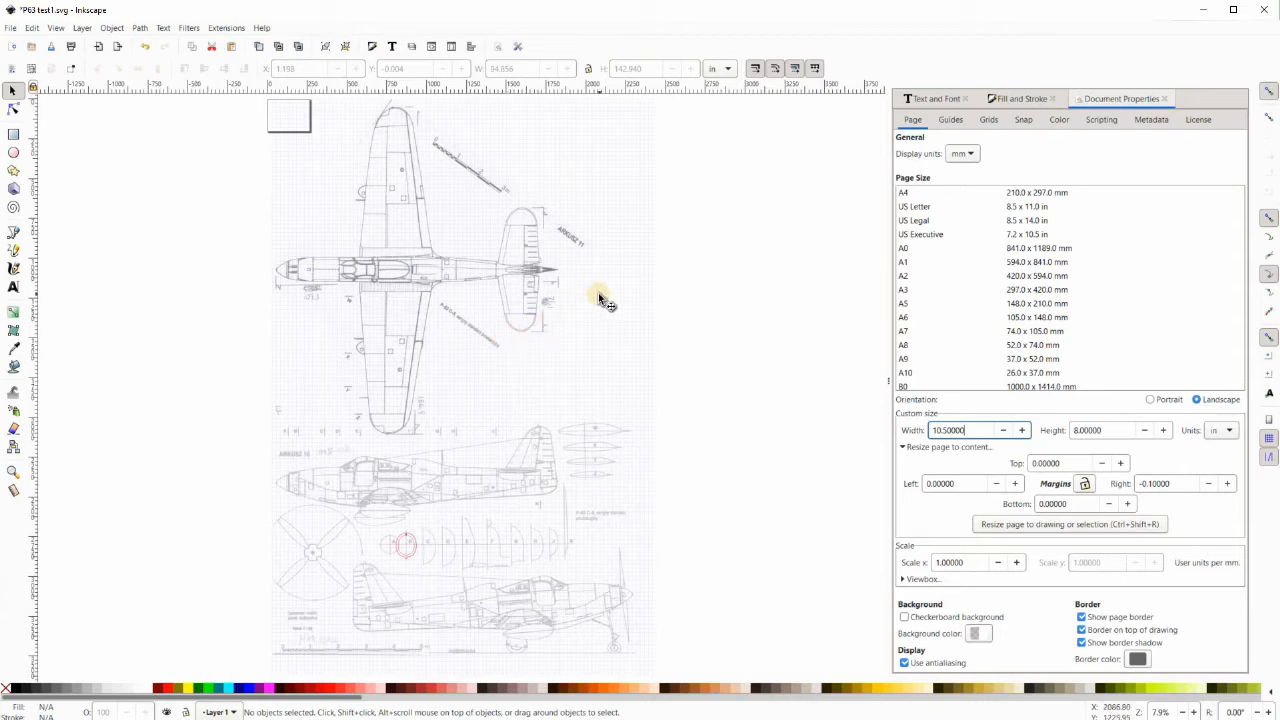
Move all the drawings together with the grid so the upper tip of the horizontal tail lies inside the page
key("ctrl+a")
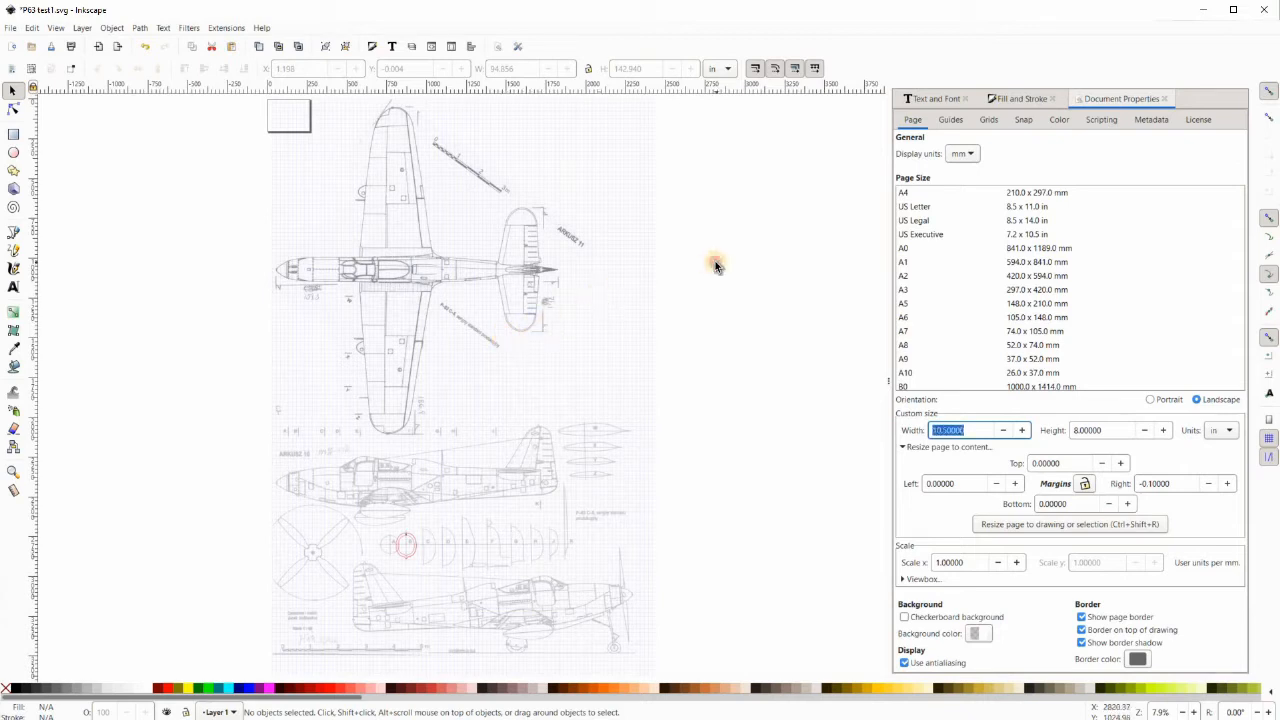
key("ctrl+a")
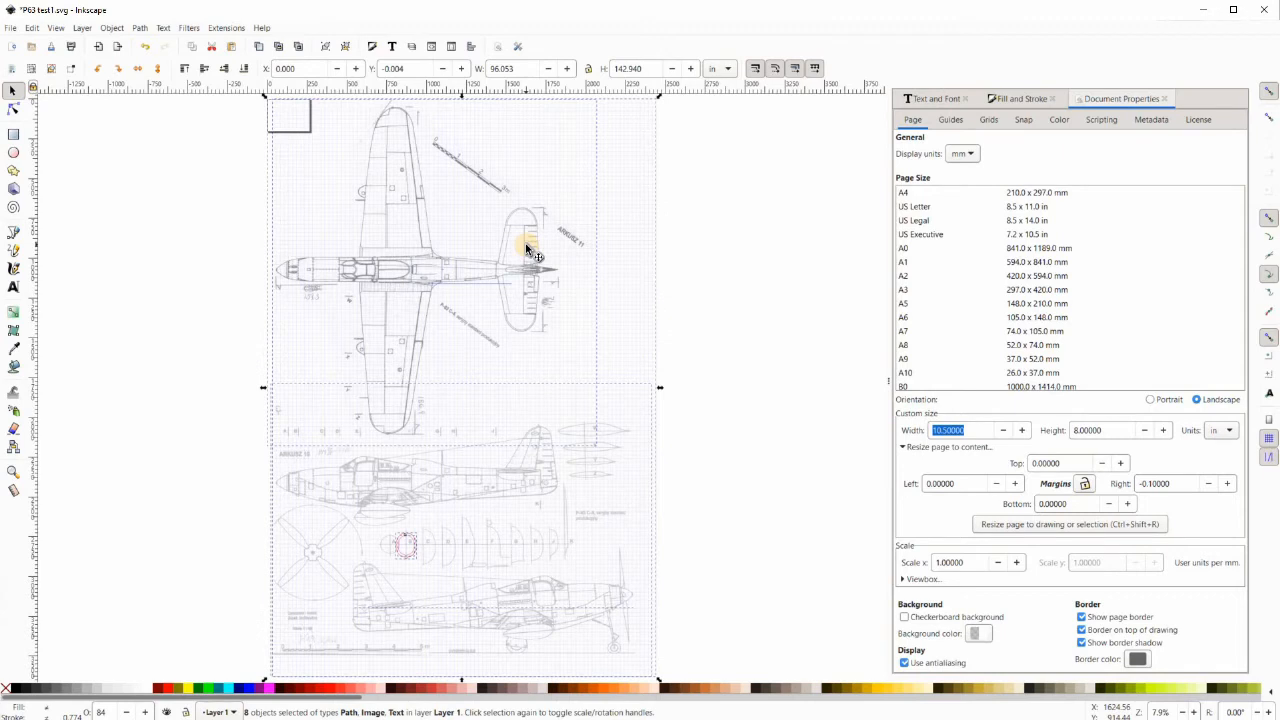
left_click_drag(528, 250, 291, 144)
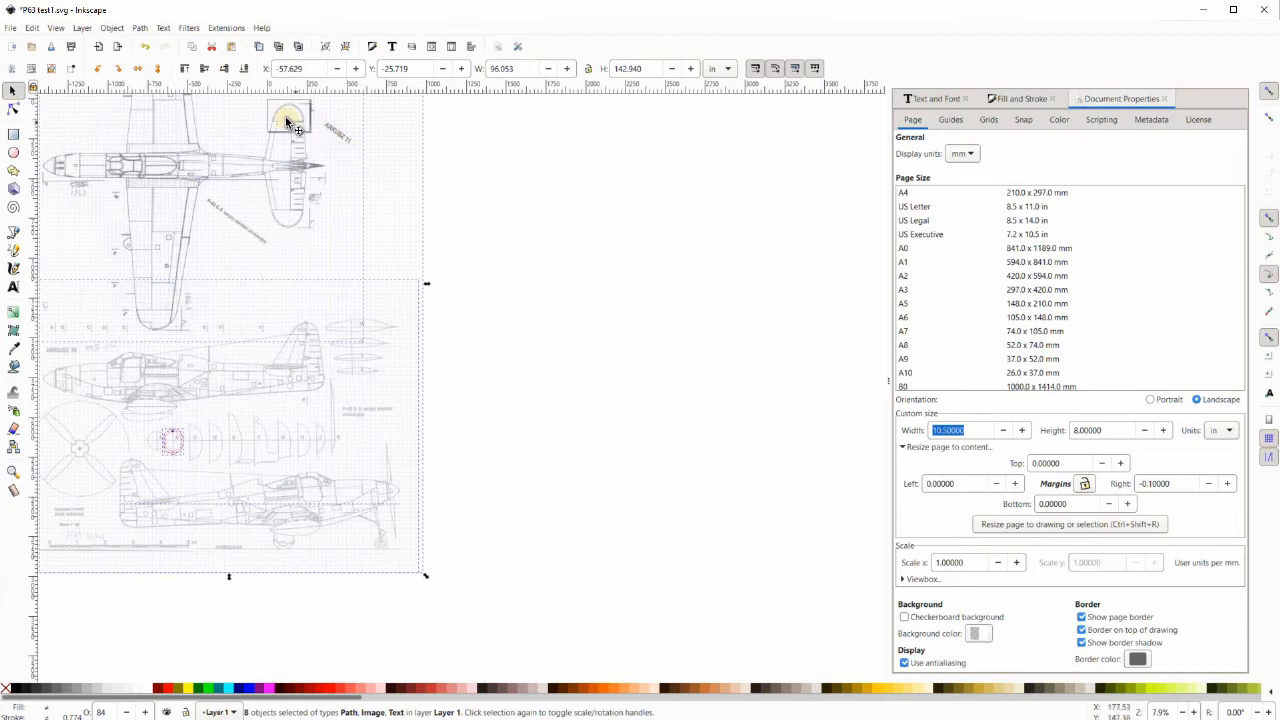
scroll(270, 108, "up", 3)
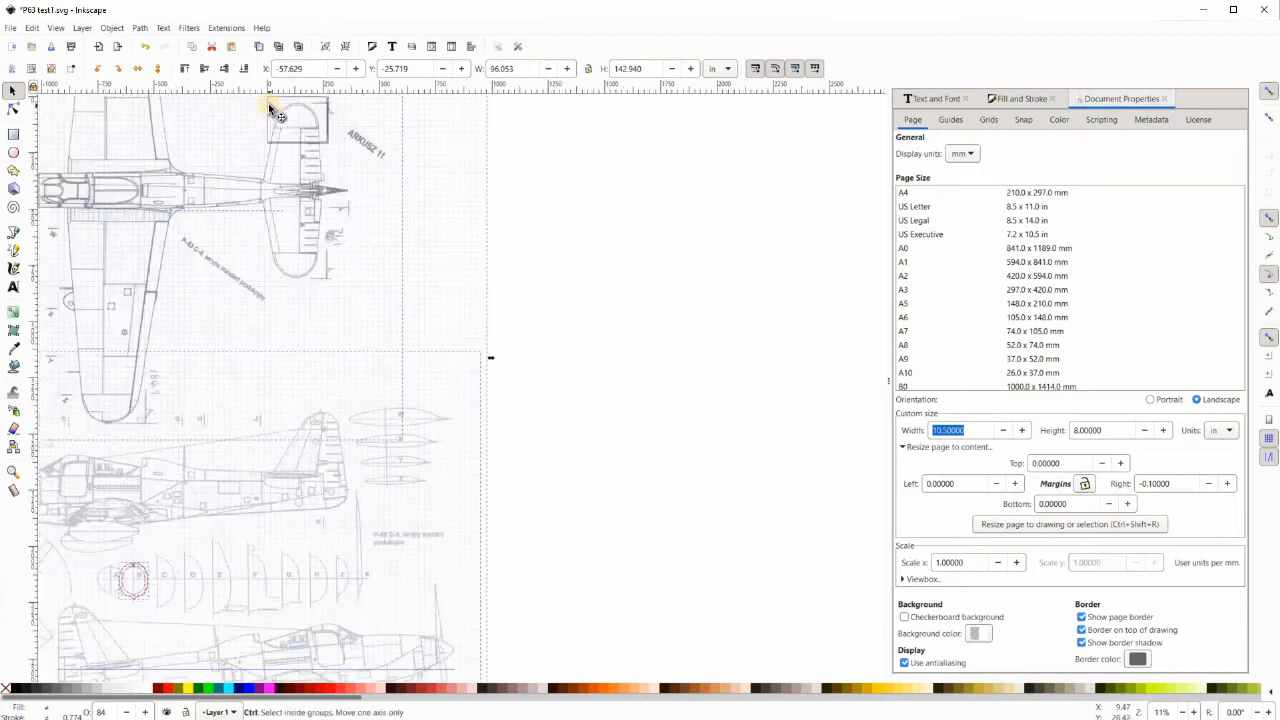
scroll(268, 105, "up", 3)
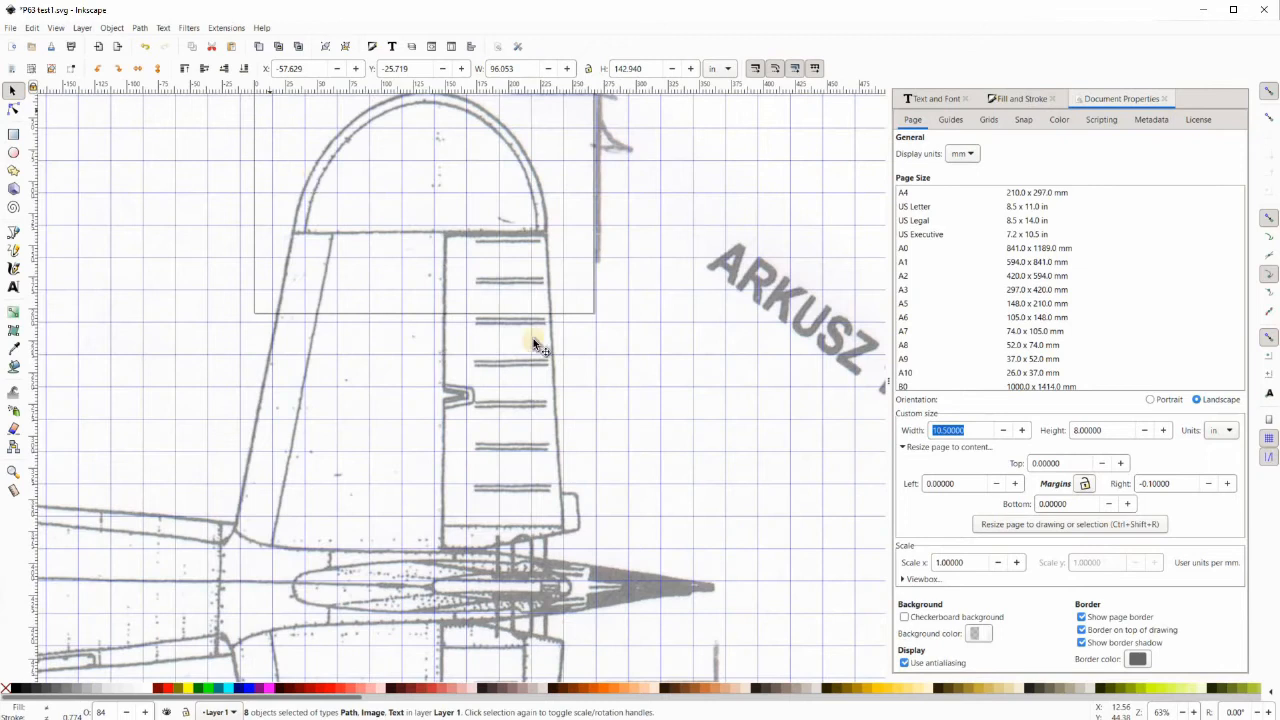
scroll(626, 495, "down", 1)
scroll(500, 220, "up", 1)
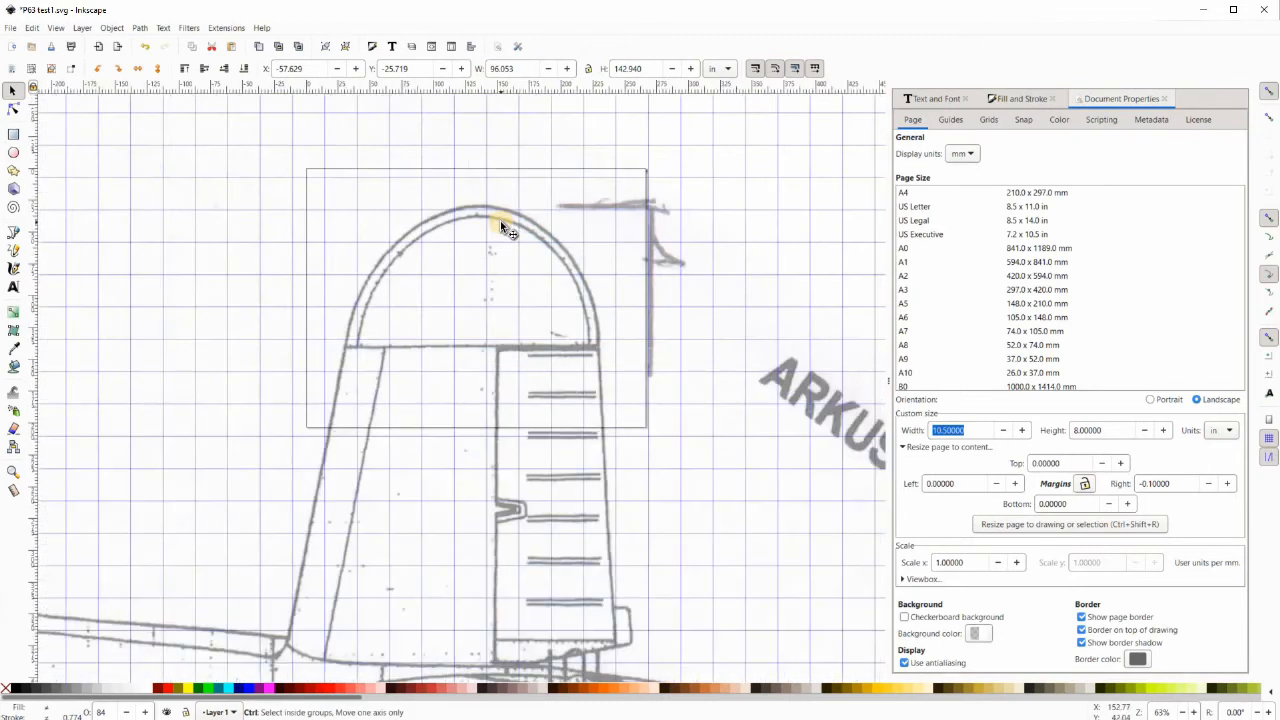
scroll(500, 220, "up", 1)
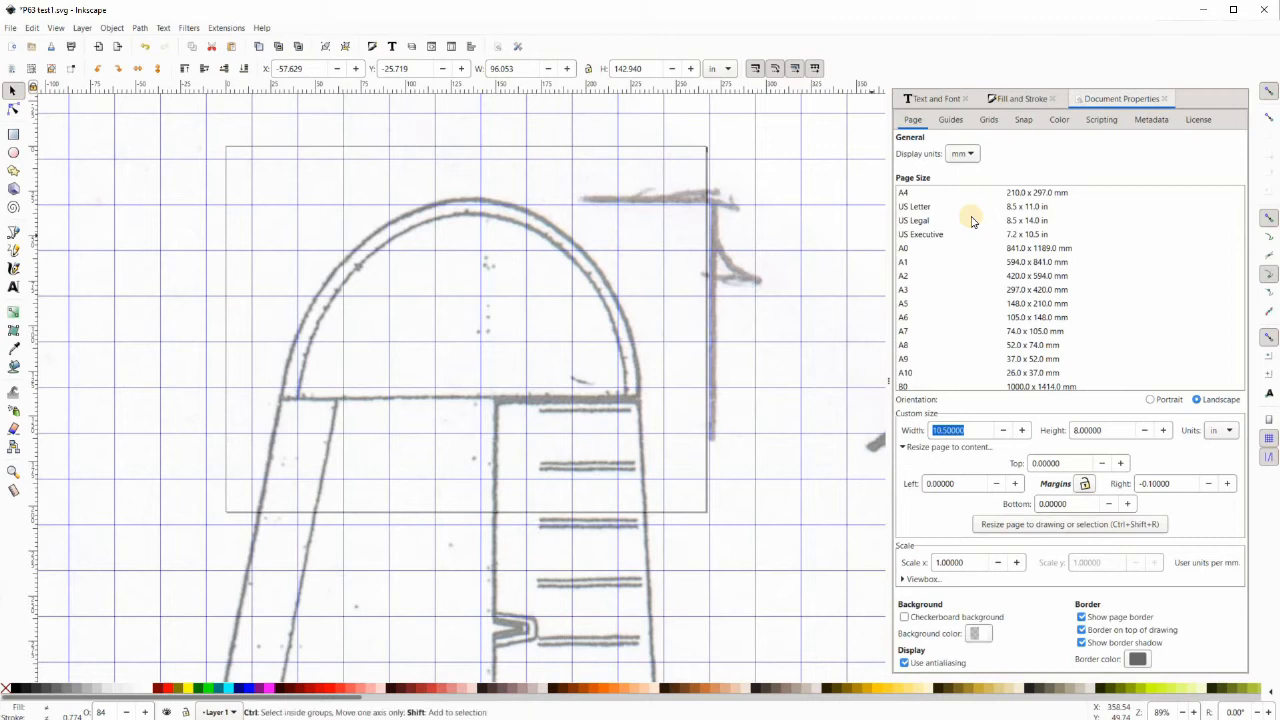
Open the PNG export settings and set the export area to the page at 96 dpi
key("ctrl+shift+e")
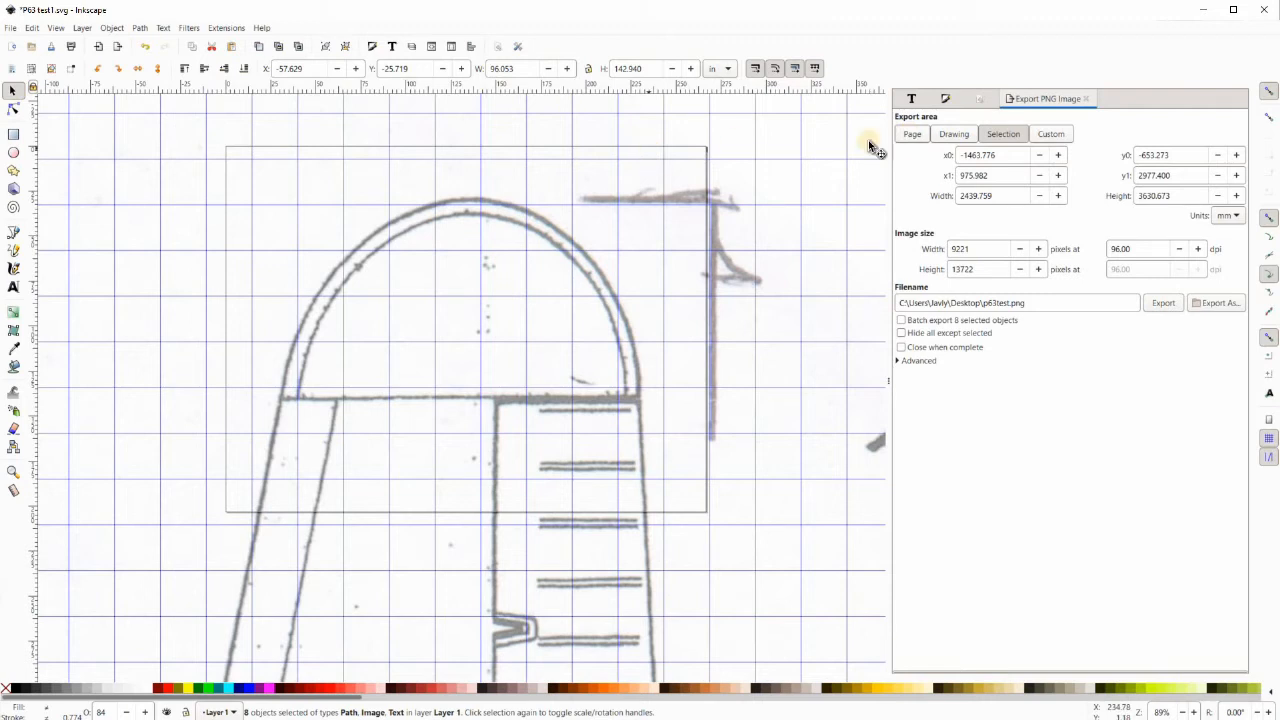
left_click(910, 136)
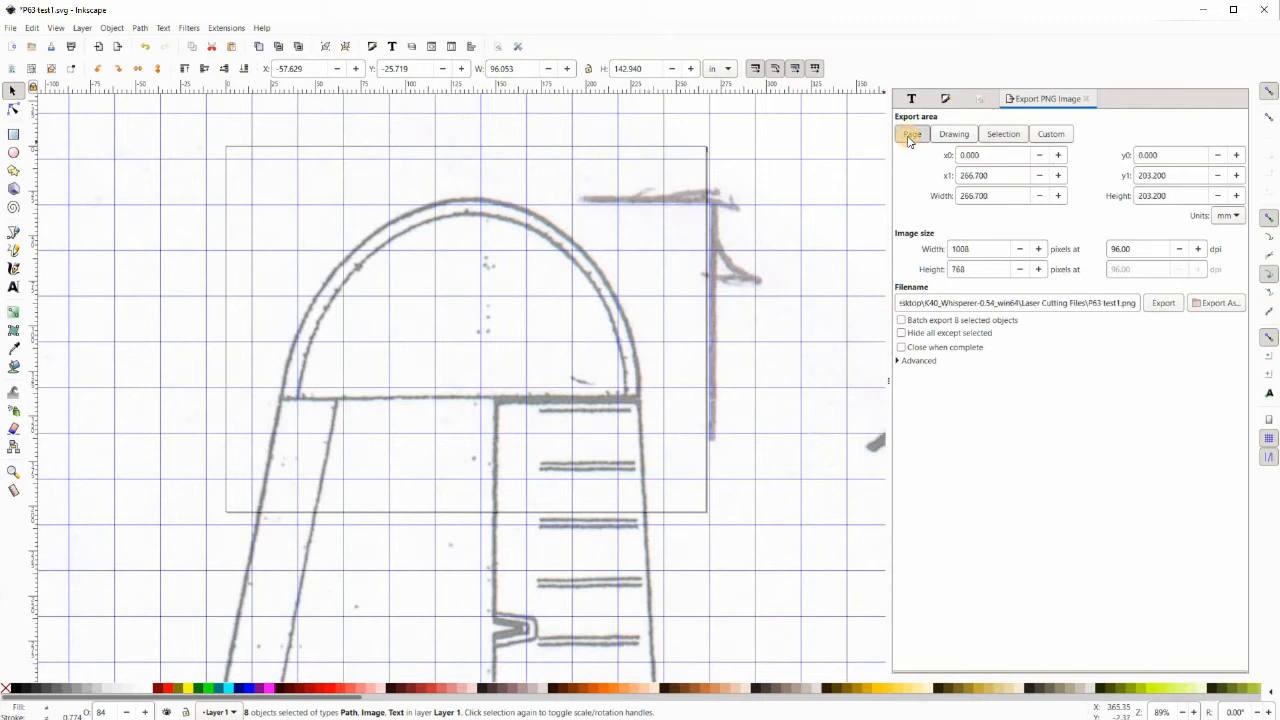
left_click(1118, 248)
left_click(976, 250)
left_click(985, 270)
left_click(983, 249)
left_click(972, 270)
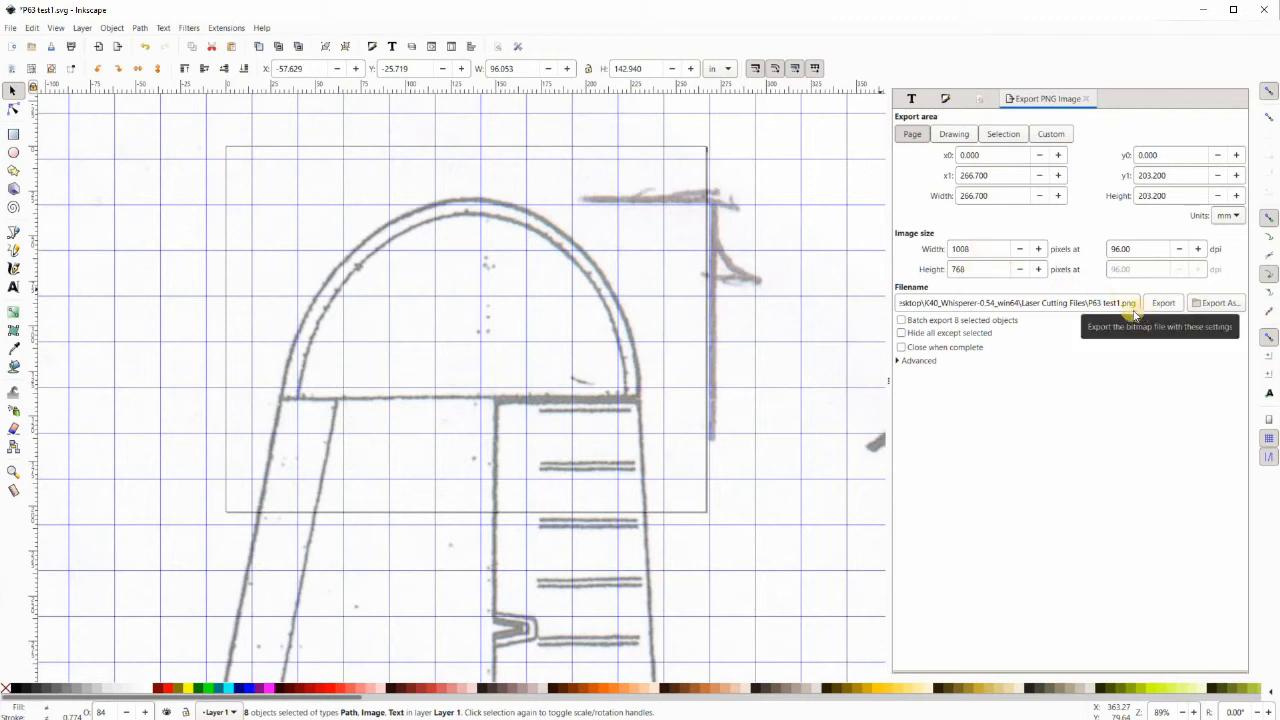
Export the page section to the Desktop as P63 test2.png
left_click(1218, 302)
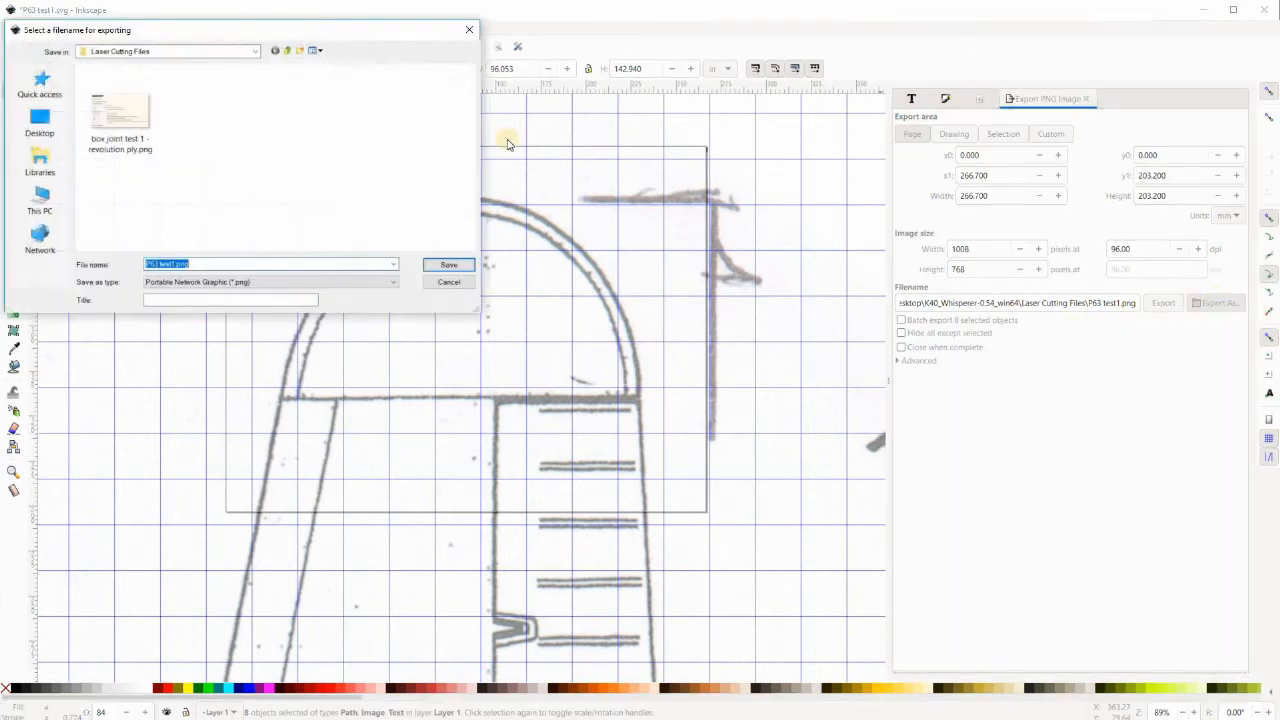
left_click(42, 122)
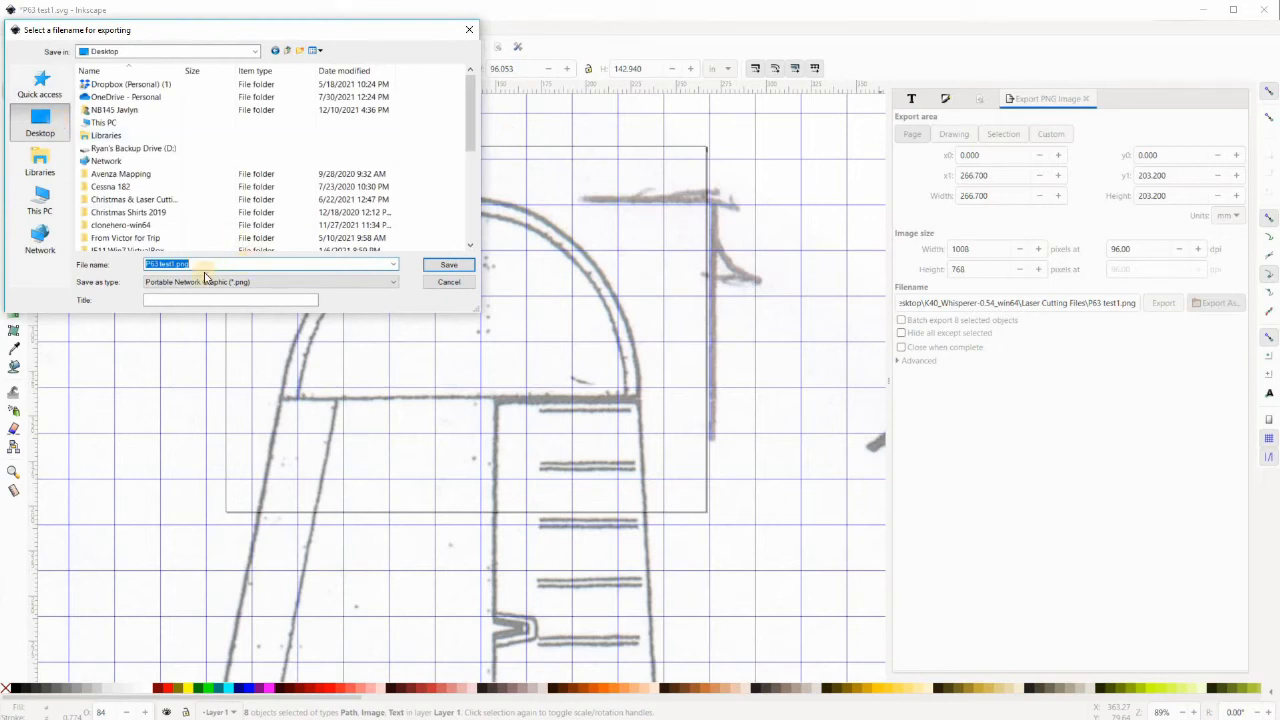
left_click(173, 264)
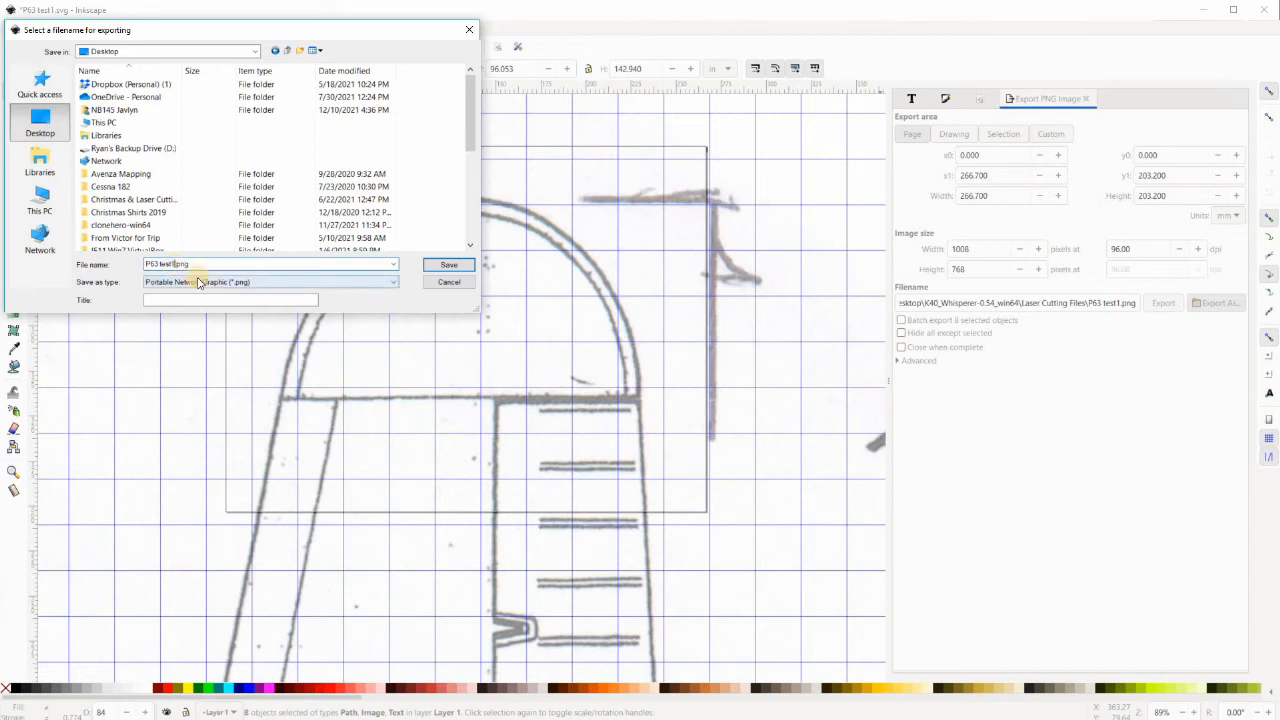
key("BackSpace")
type("2")
left_click(205, 265)
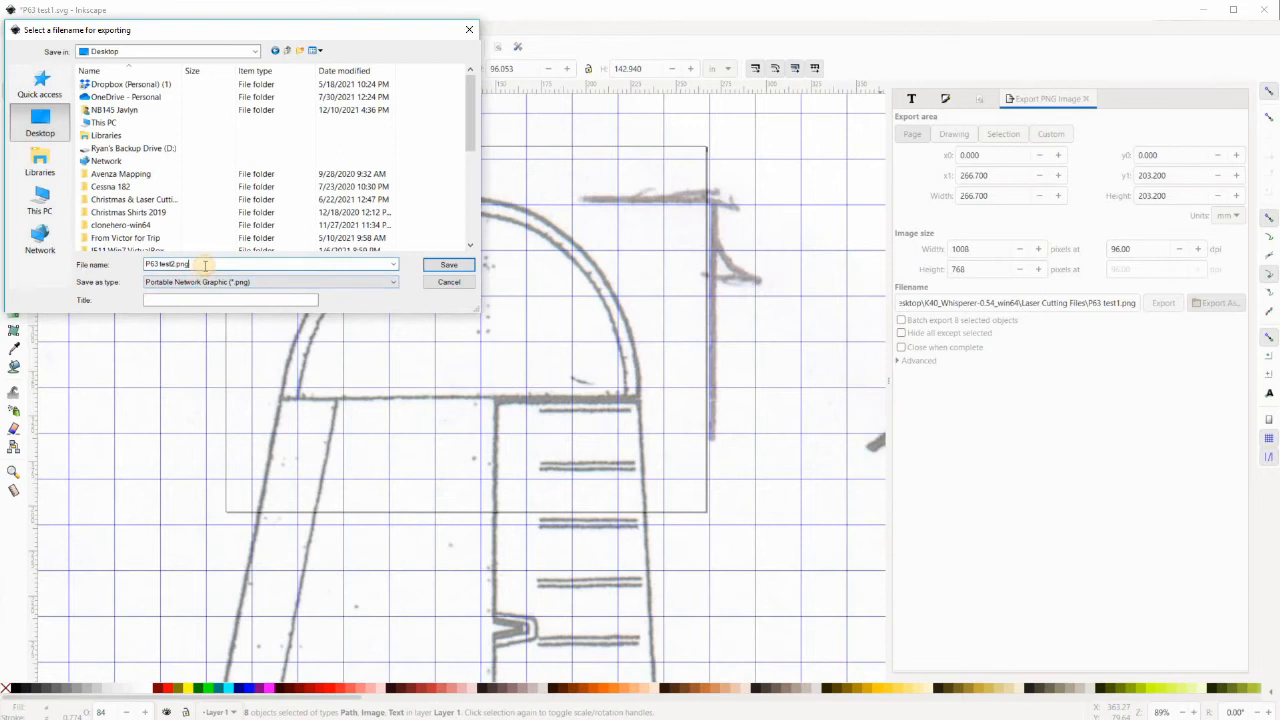
left_click(455, 268)
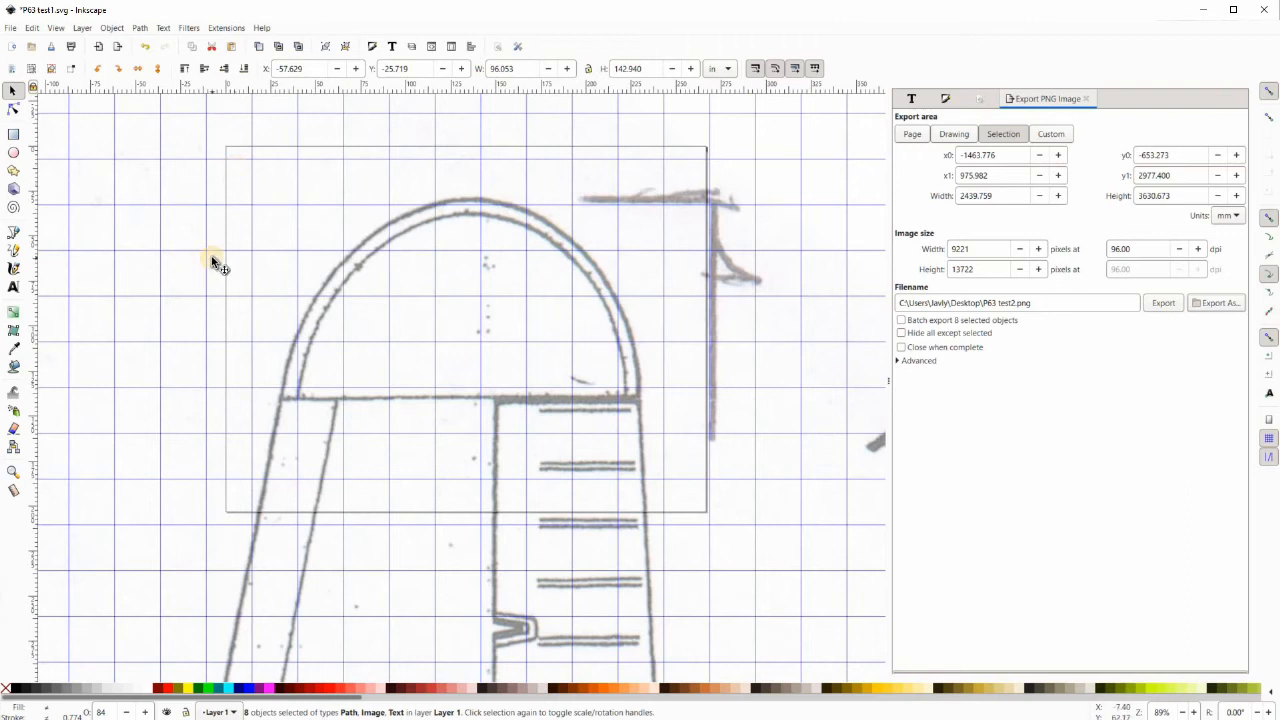
Switch to IrfanView and open P63 test2.png from the Desktop
key("alt+Tab")
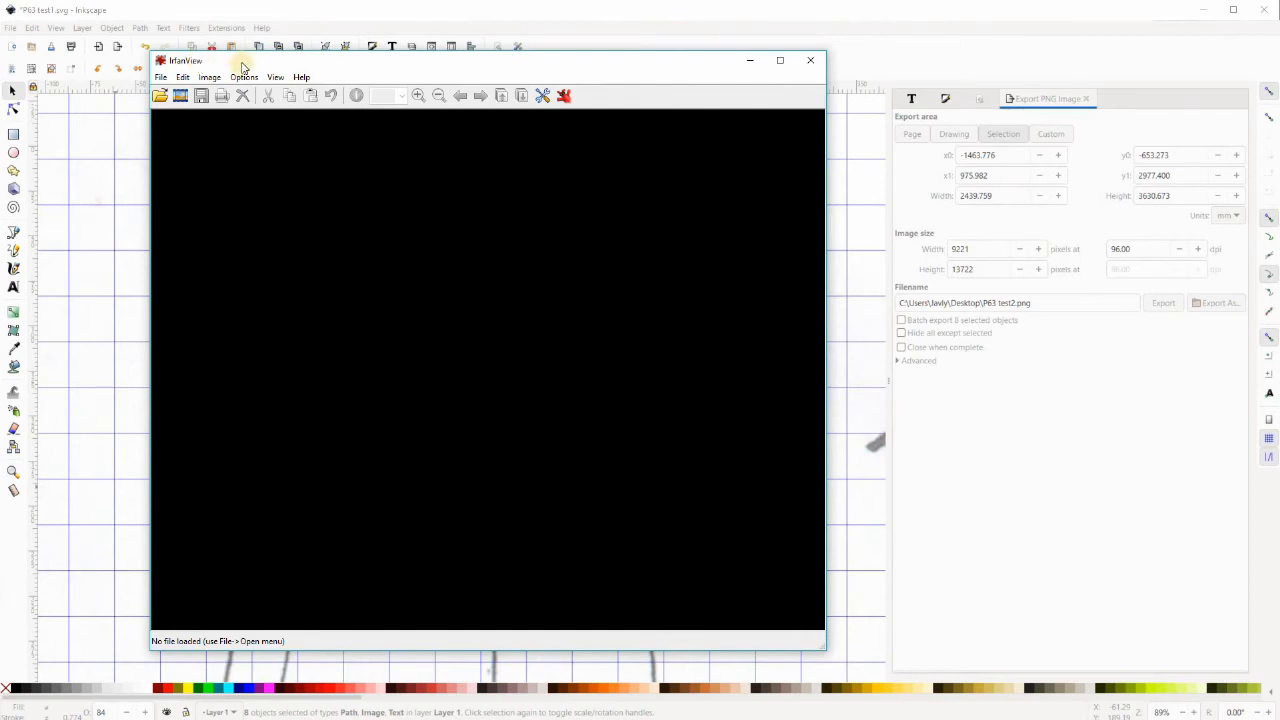
left_click(163, 97)
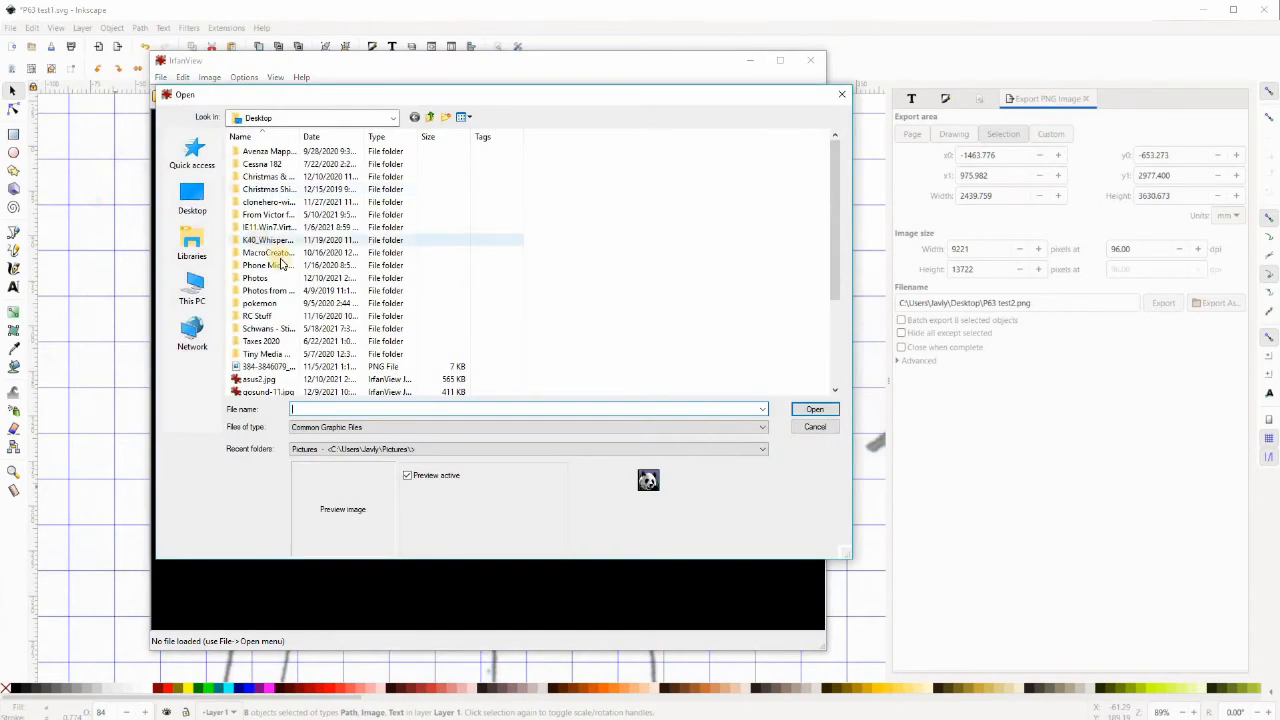
scroll(282, 268, "down", 2)
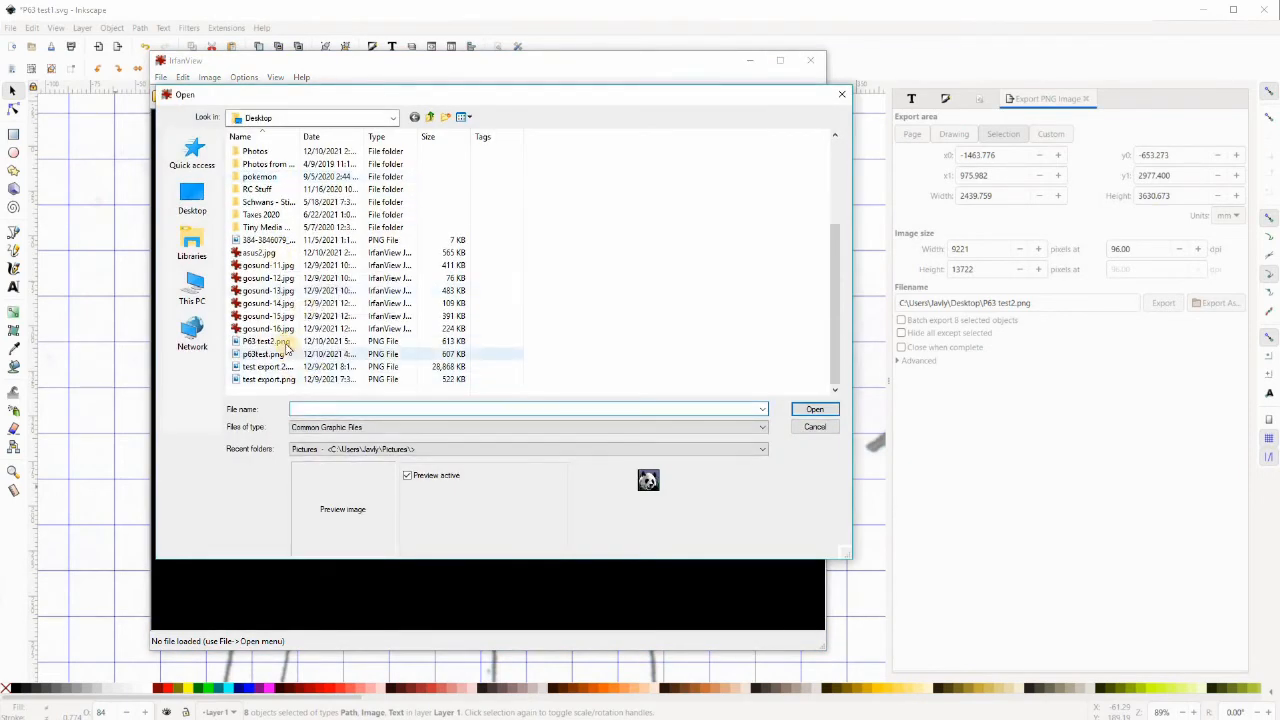
left_click(284, 343)
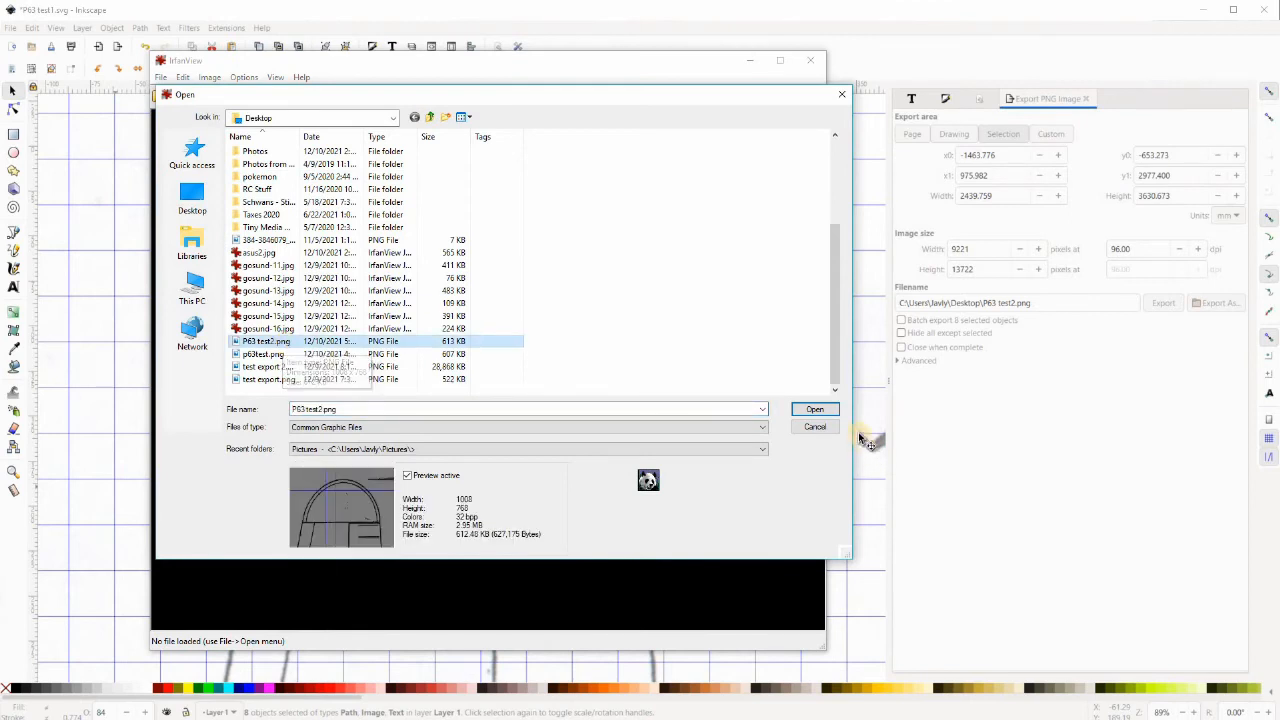
left_click(818, 410)
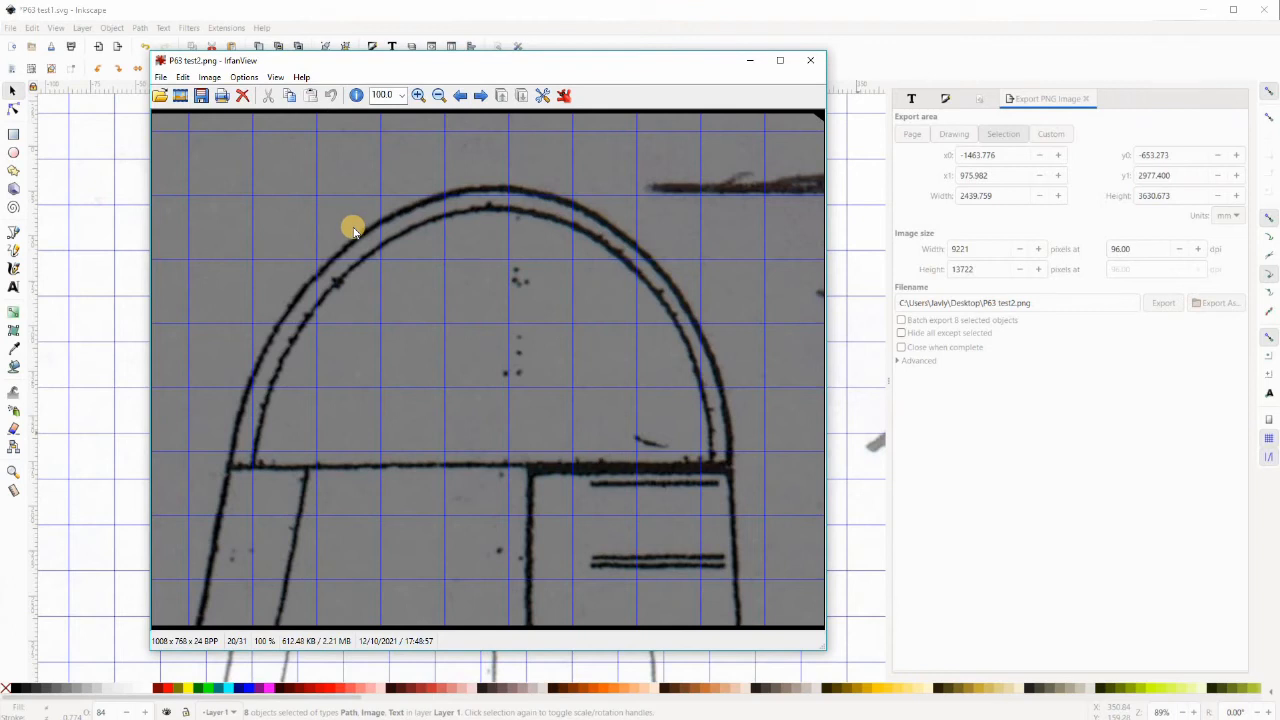
Open the print preview for the image and load the Print to Scale profile
key("ctrl+p")
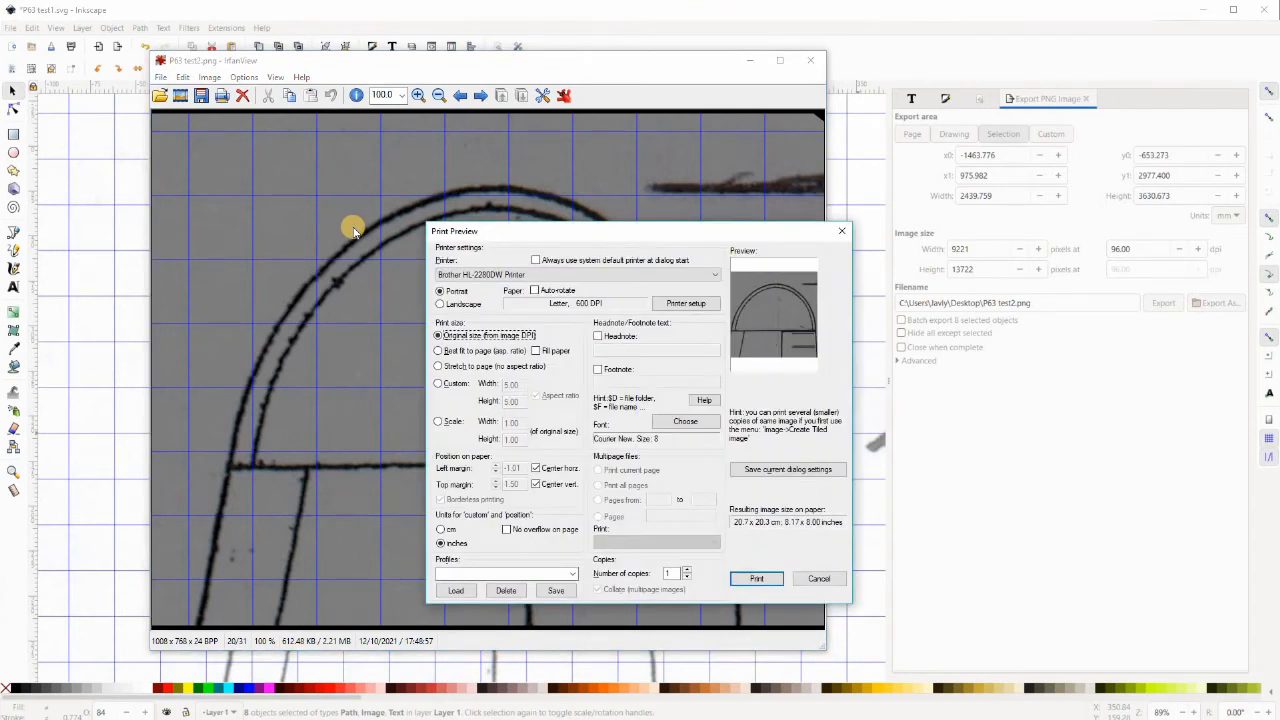
left_click_drag(570, 241, 462, 199)
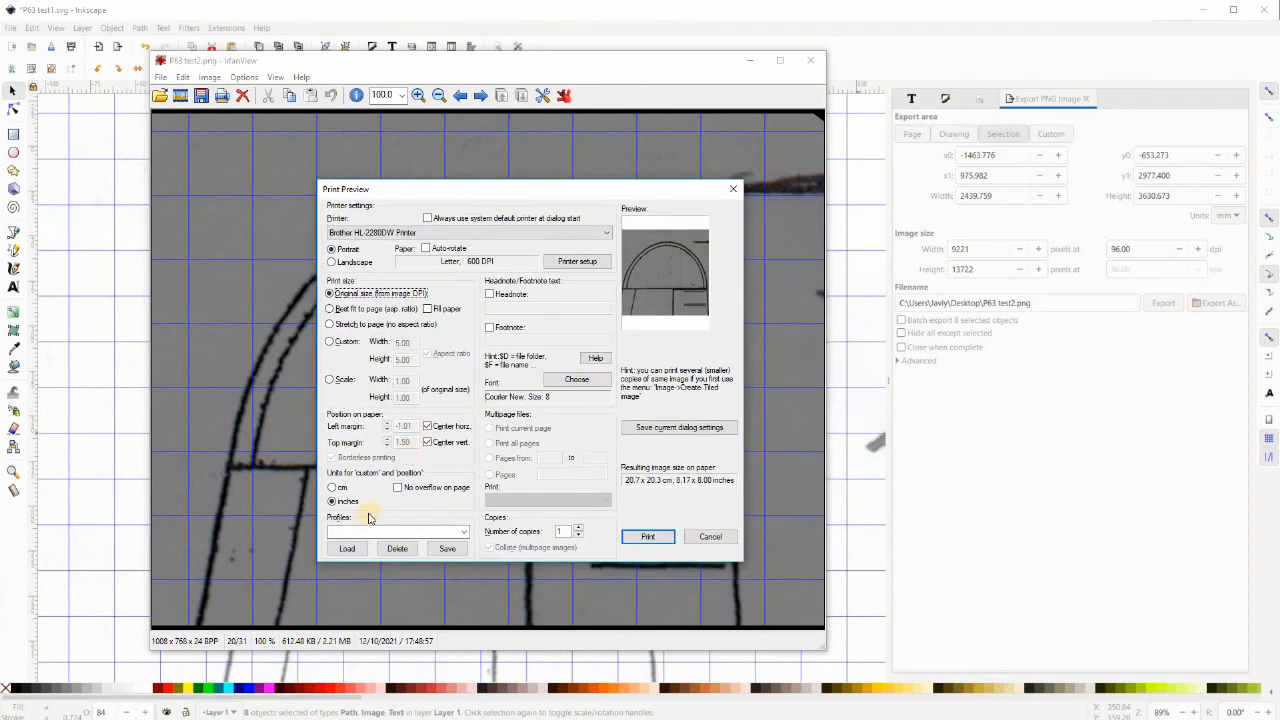
left_click(463, 533)
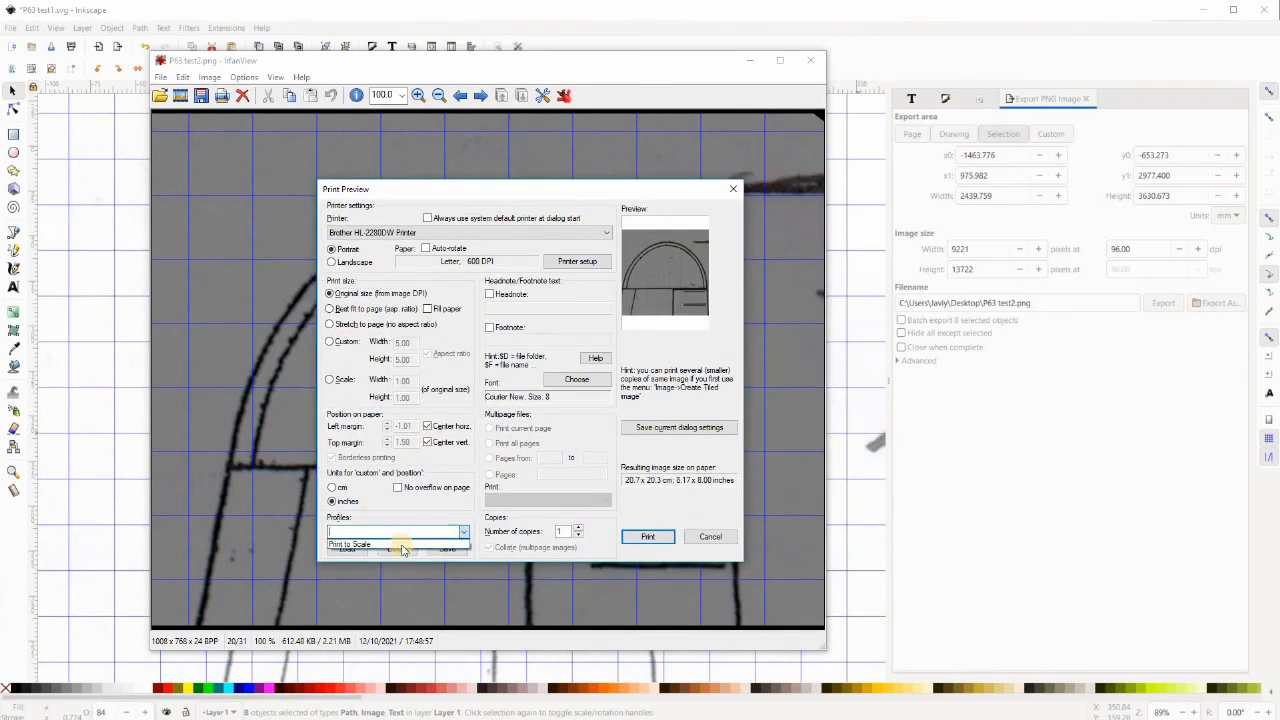
left_click(398, 546)
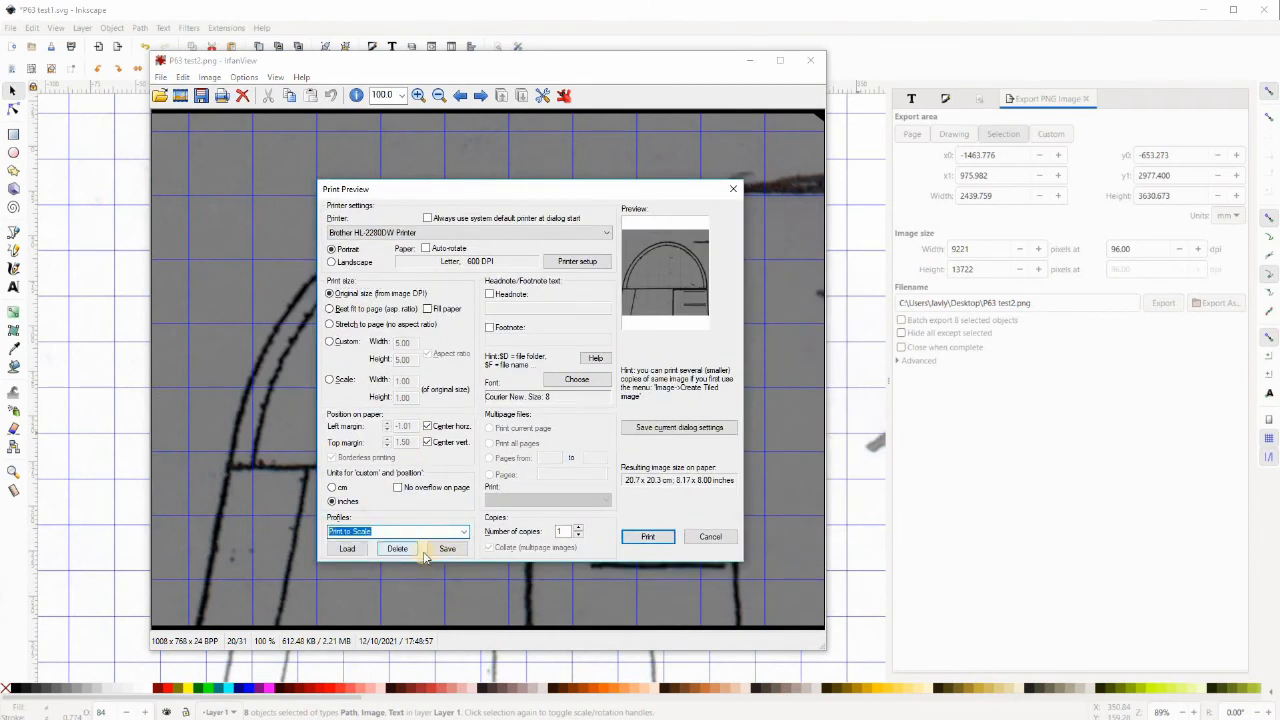
left_click(348, 549)
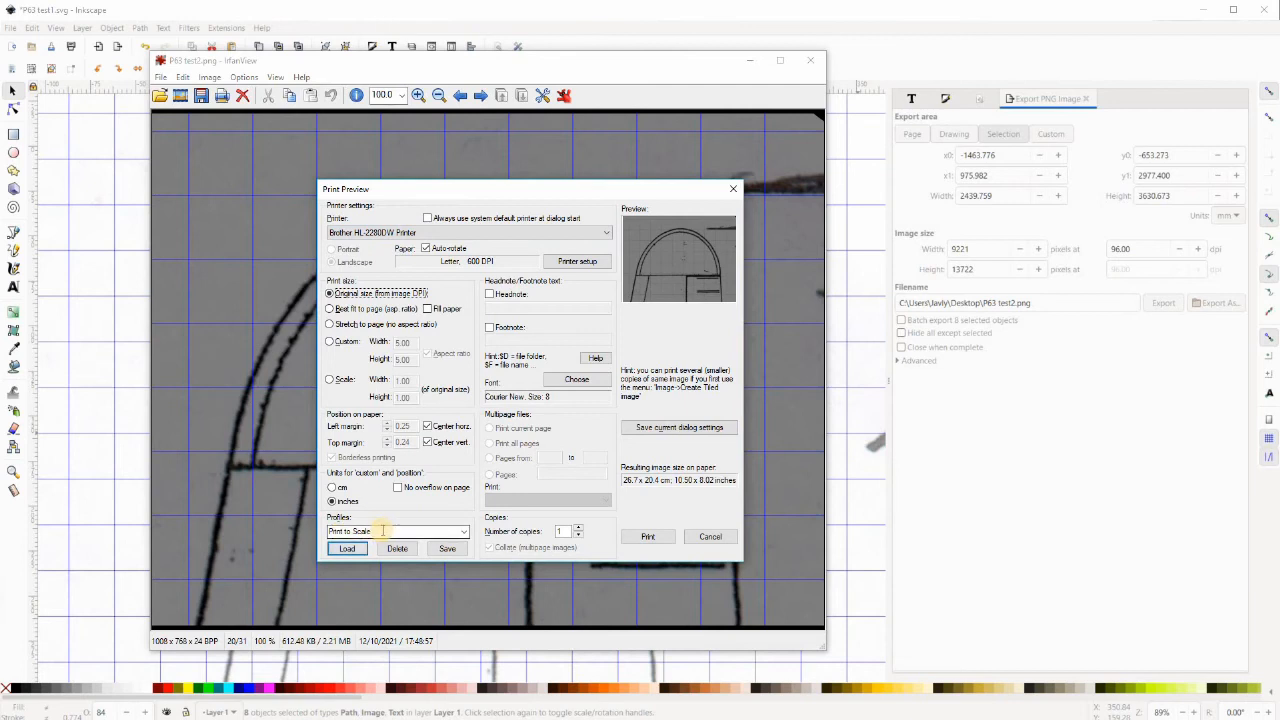
Save the current print settings under the Print to Scale profile again and reload that profile
left_click(448, 549)
left_click(451, 553)
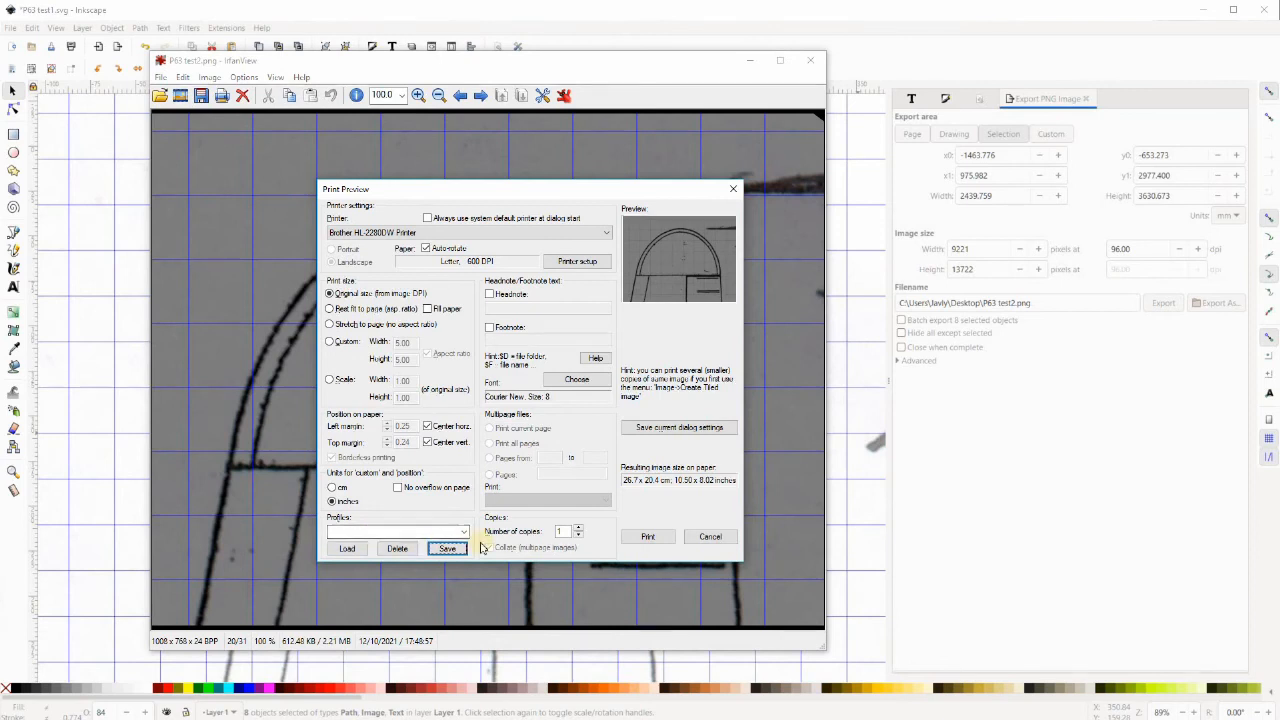
left_click(415, 532)
left_click(403, 544)
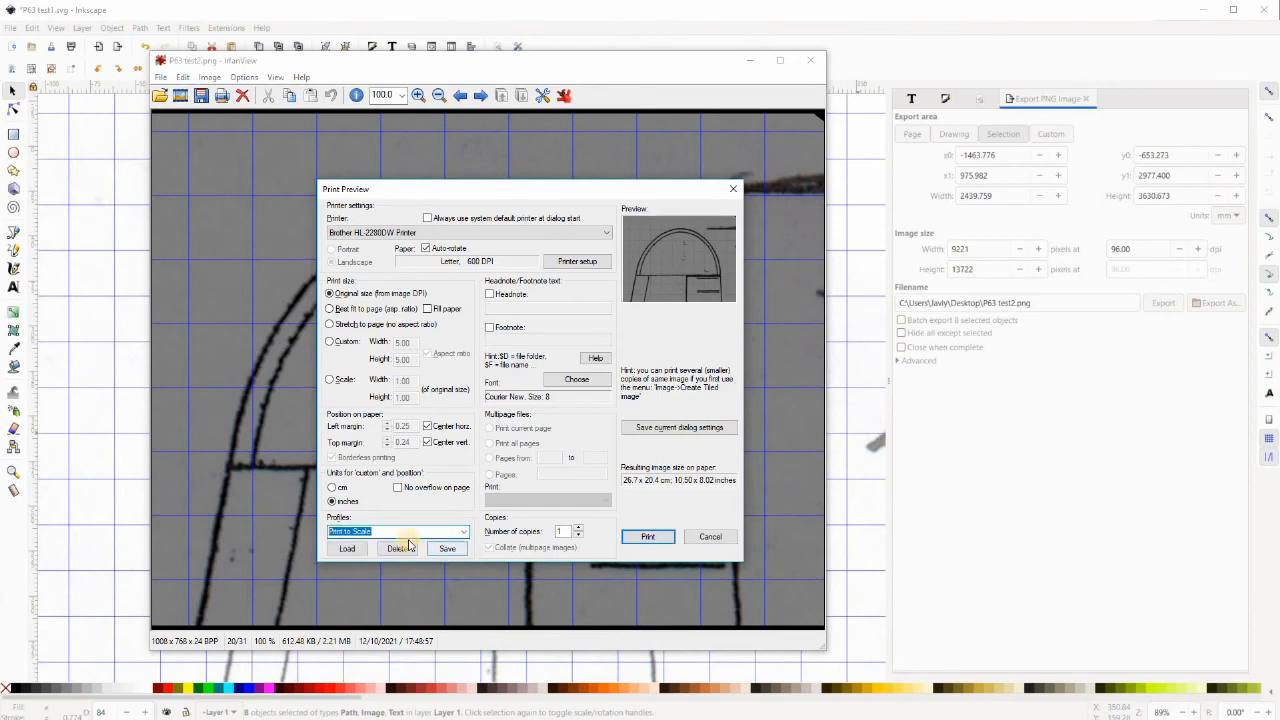
left_click(347, 548)
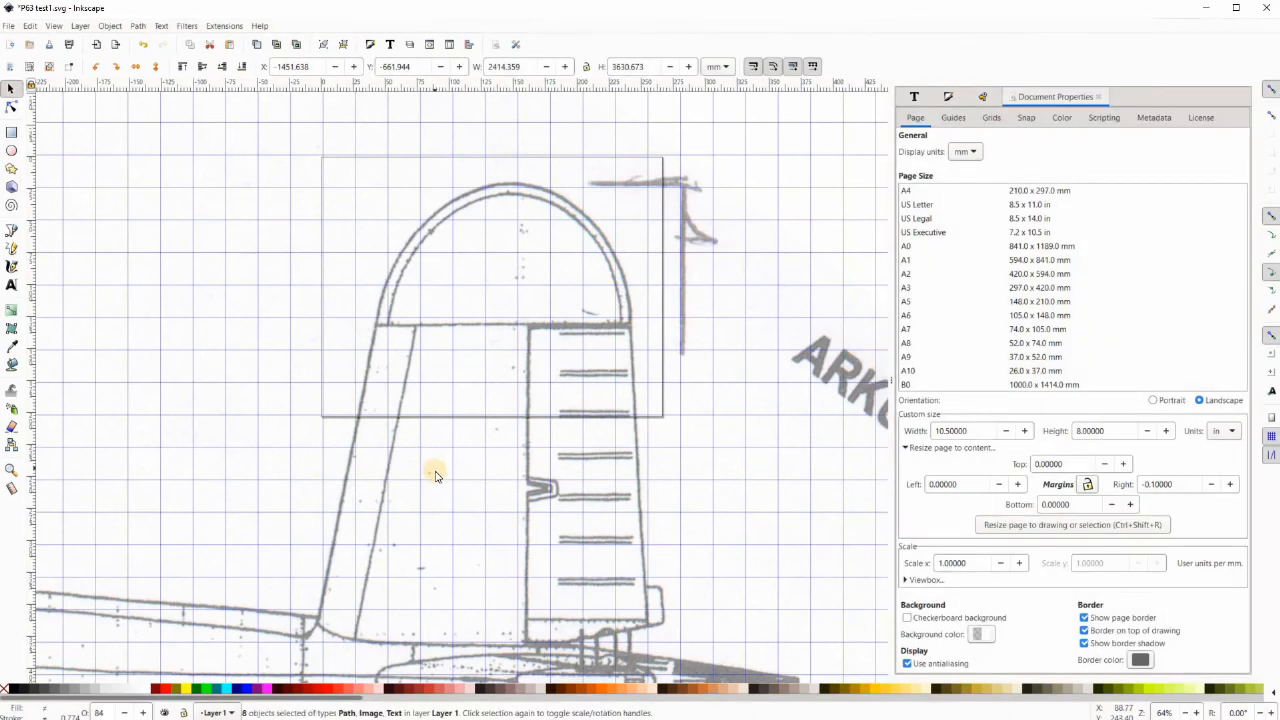
In Inkscape, move all drawings and the grid up so the next tail section fills the page, and set the PNG export area to the page
left_click_drag(437, 429, 443, 321)
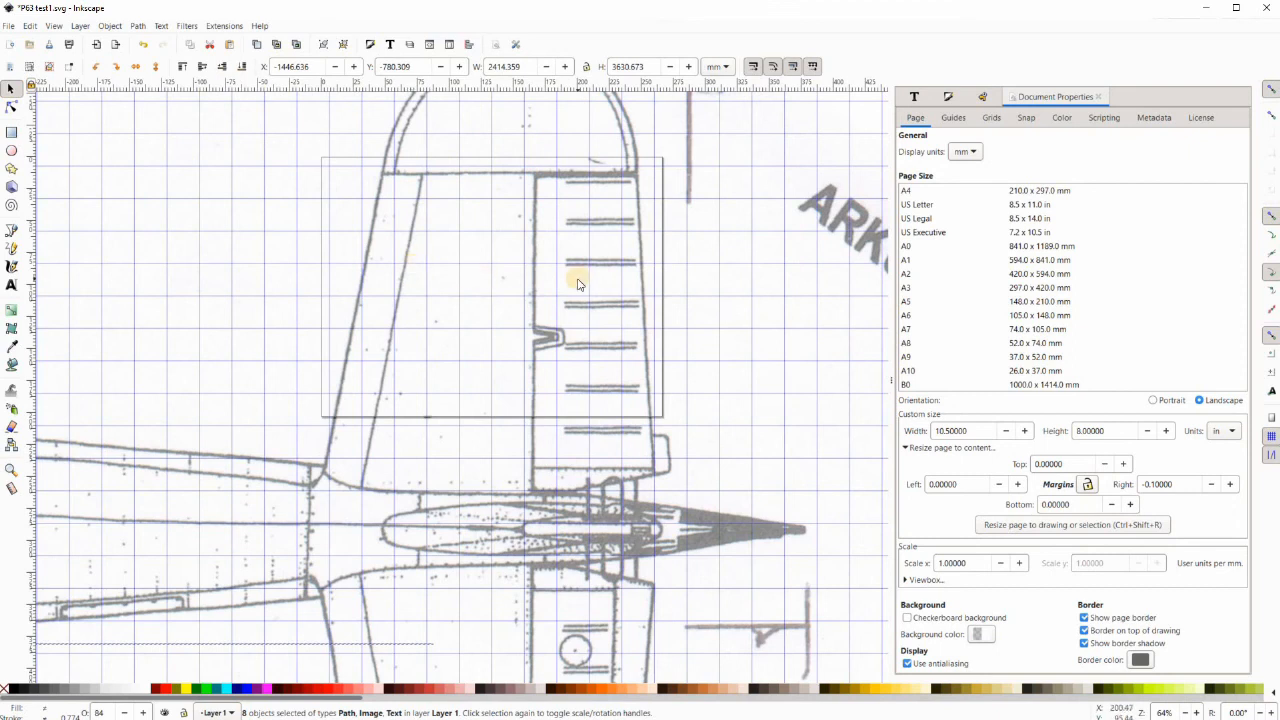
key("shift+ctrl+e")
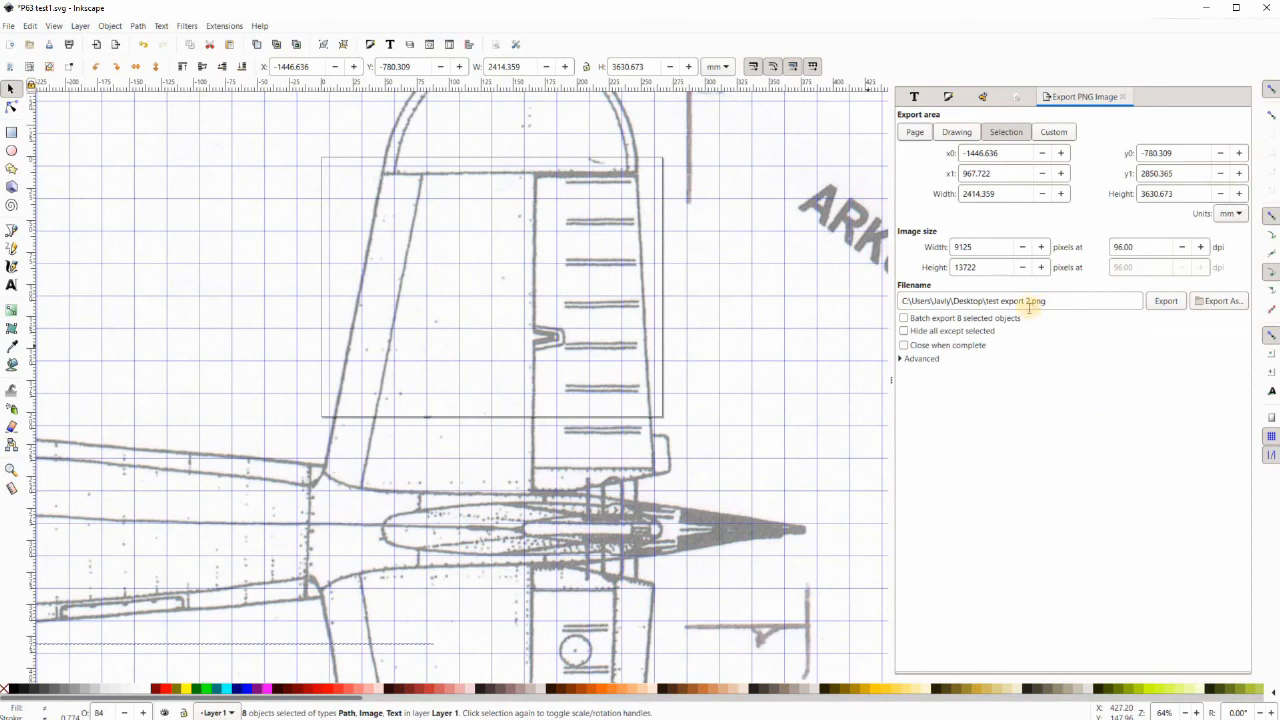
left_click(914, 137)
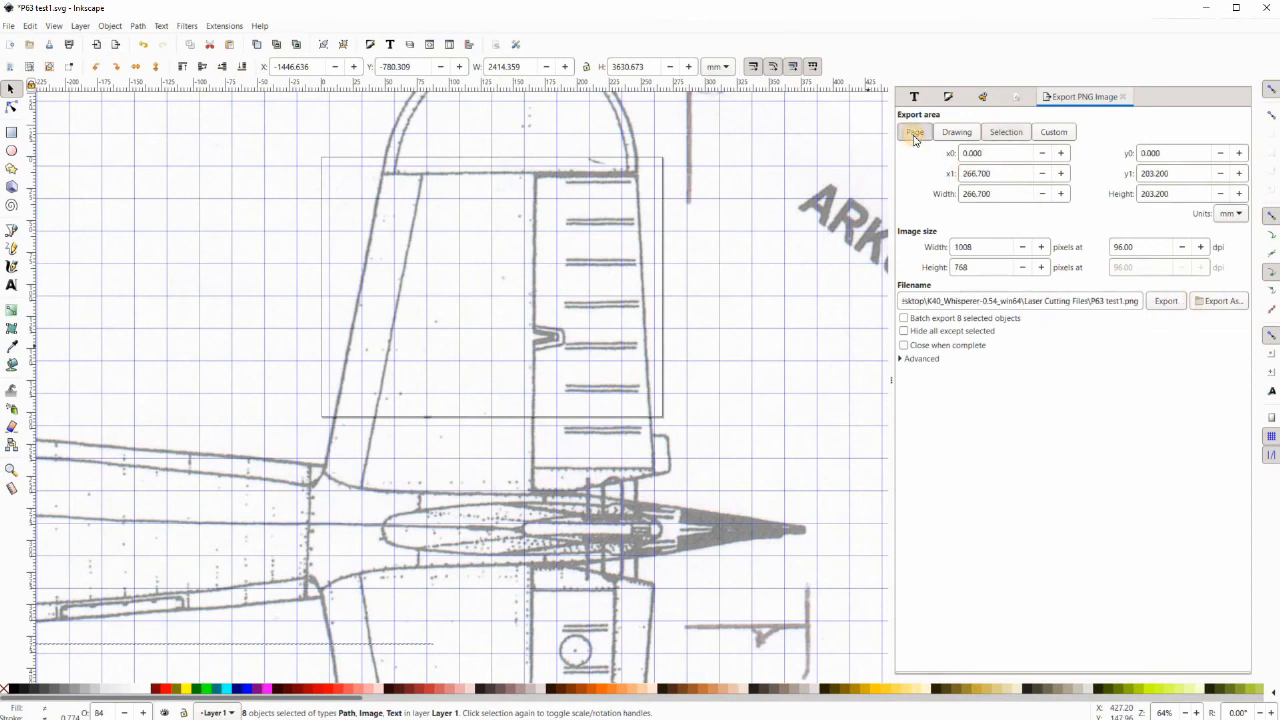
Export the second page section to the Desktop as P63 test3.png
left_click(1123, 300)
type("1")
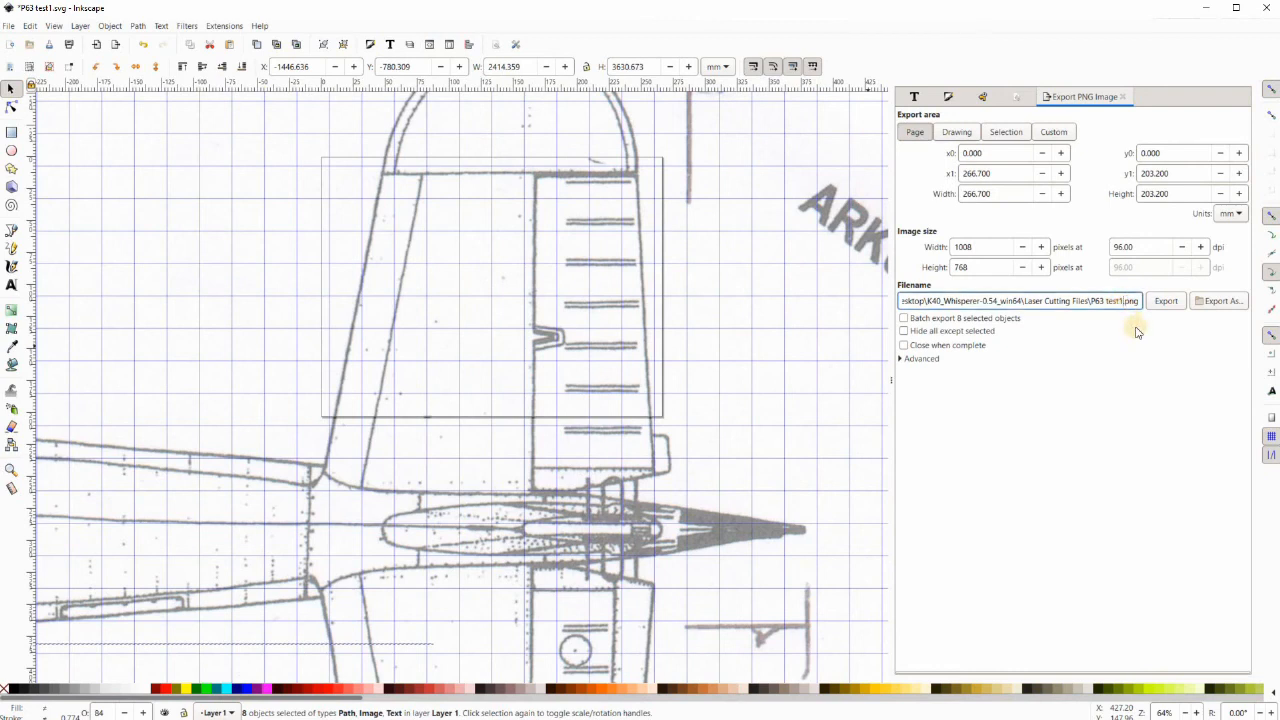
key("BackSpace")
type("3")
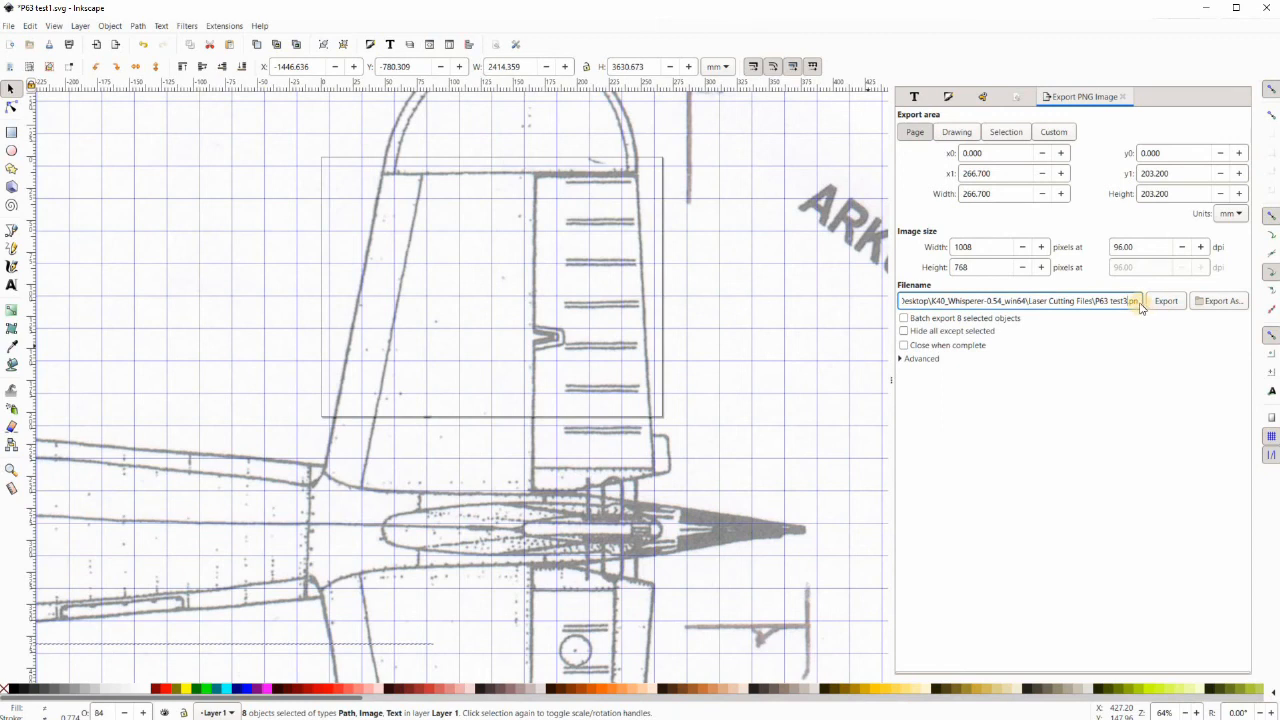
left_click(1210, 301)
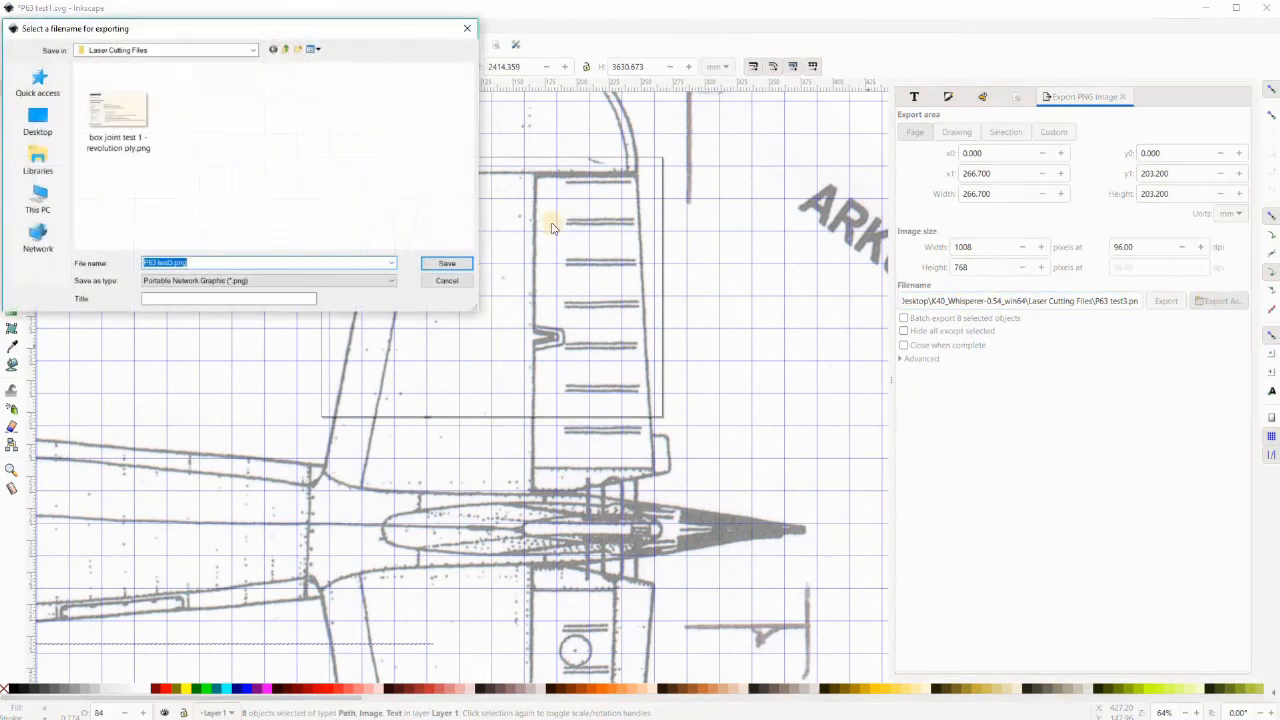
left_click(38, 121)
scroll(180, 225, "down", 6)
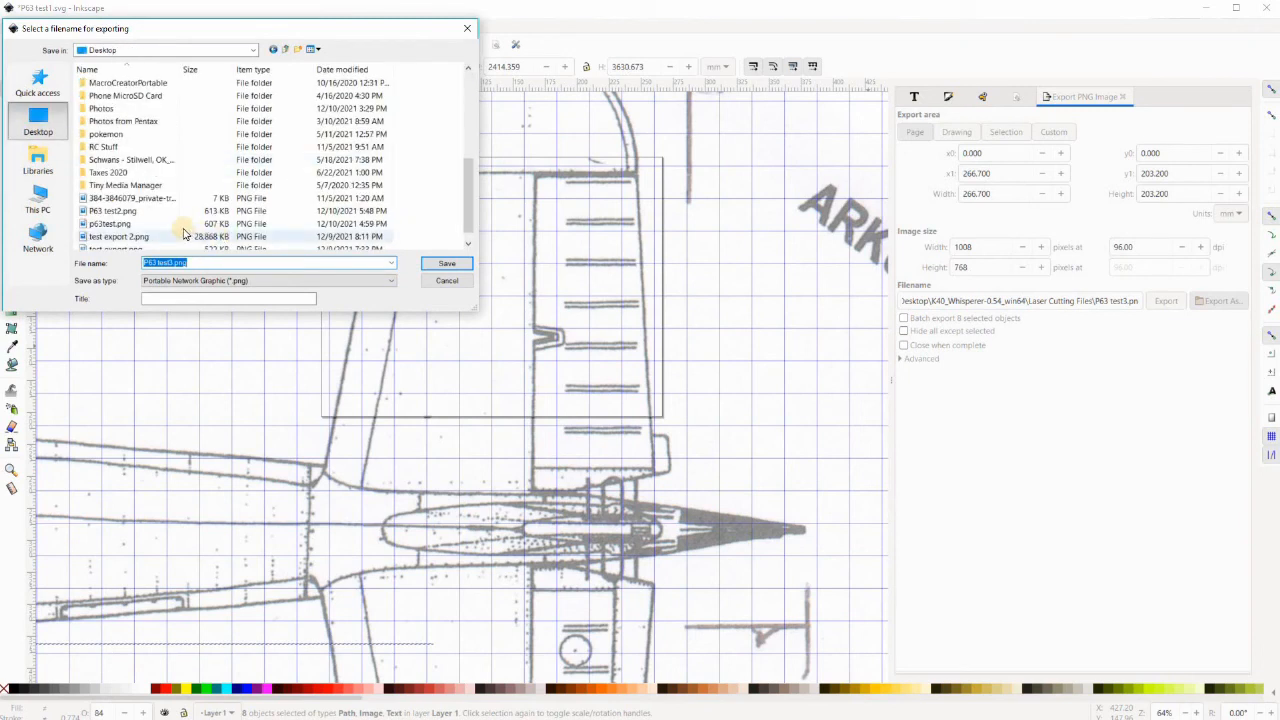
left_click(140, 213)
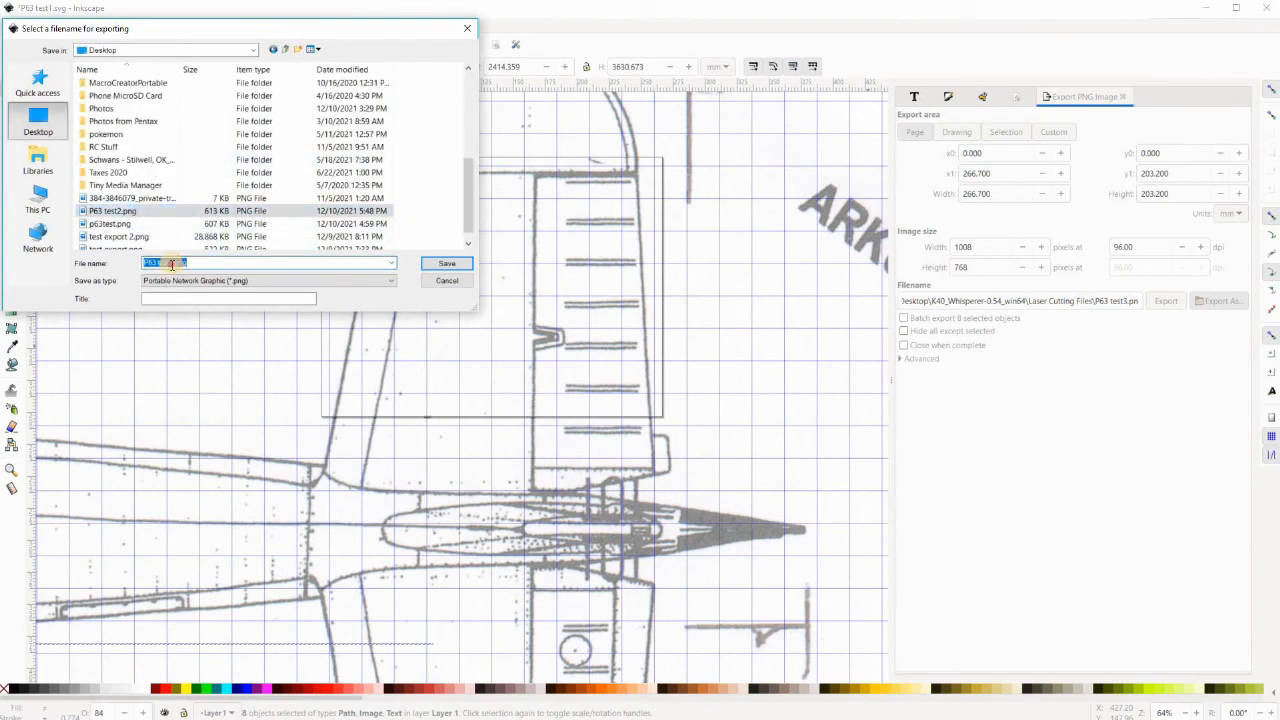
left_click(172, 264)
key("BackSpace")
type("3")
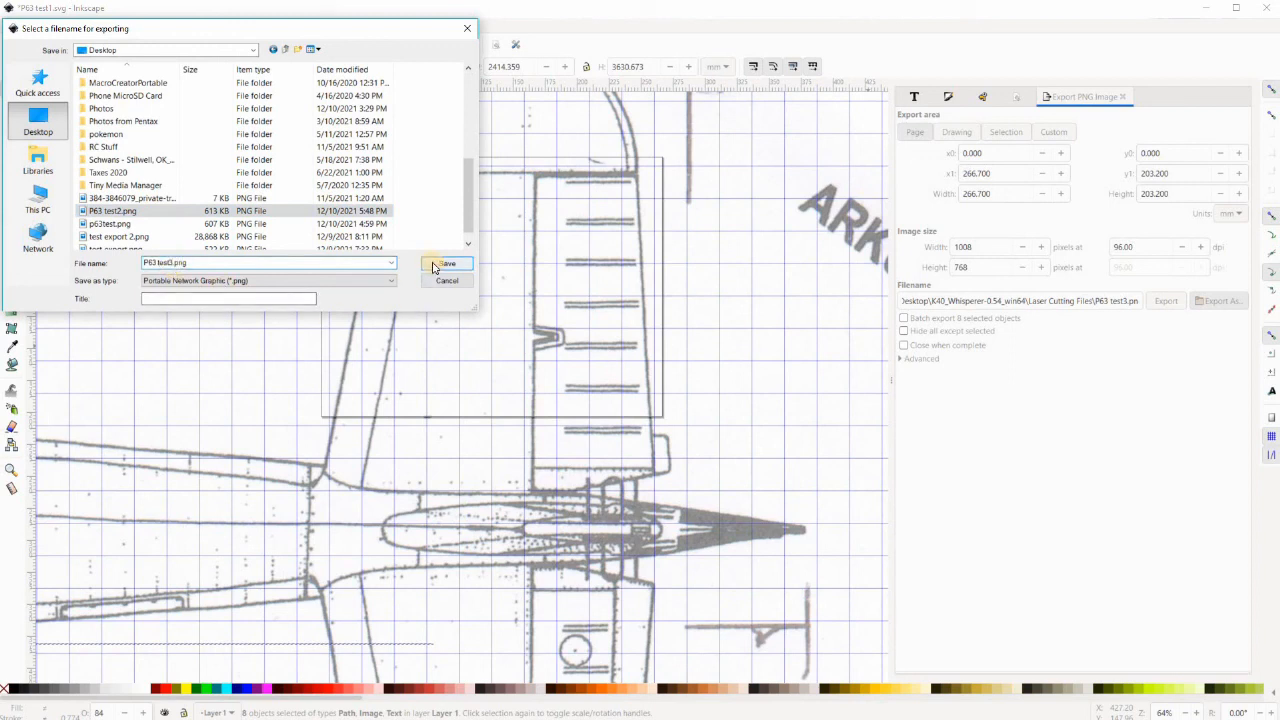
left_click(445, 264)
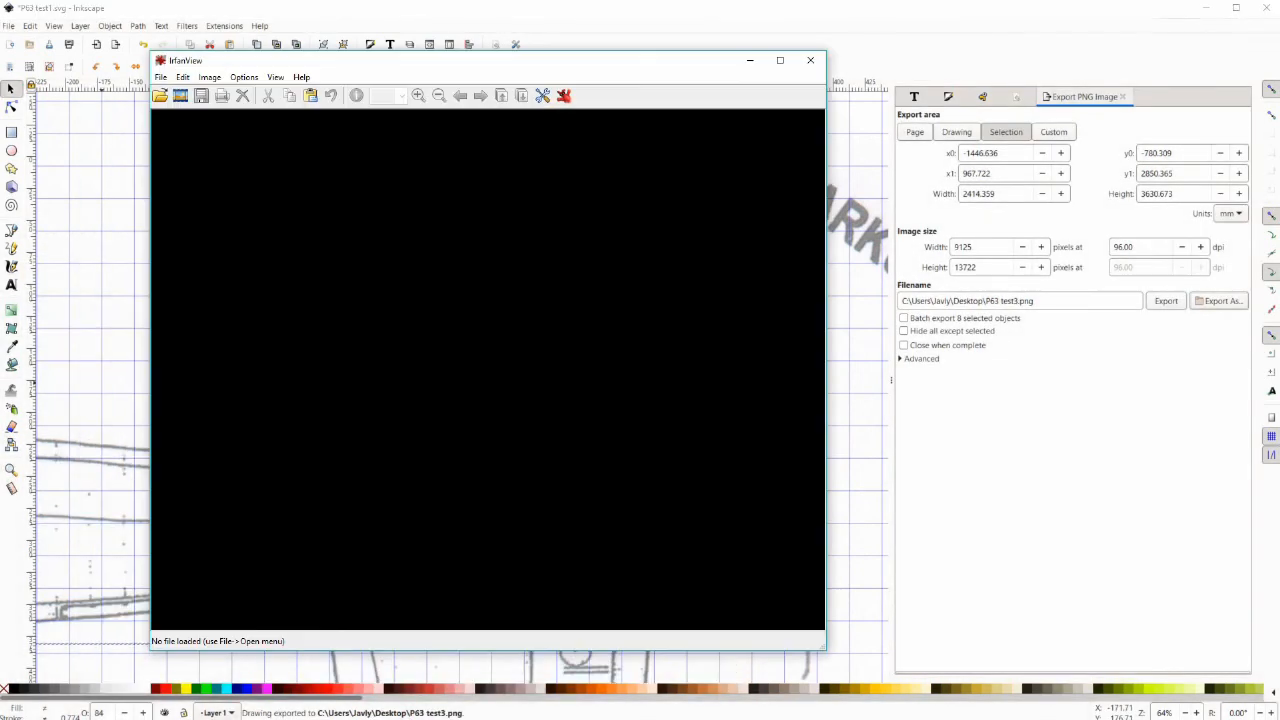
Switch to IrfanView and open P63 test3.png from the Desktop
left_click(160, 93)
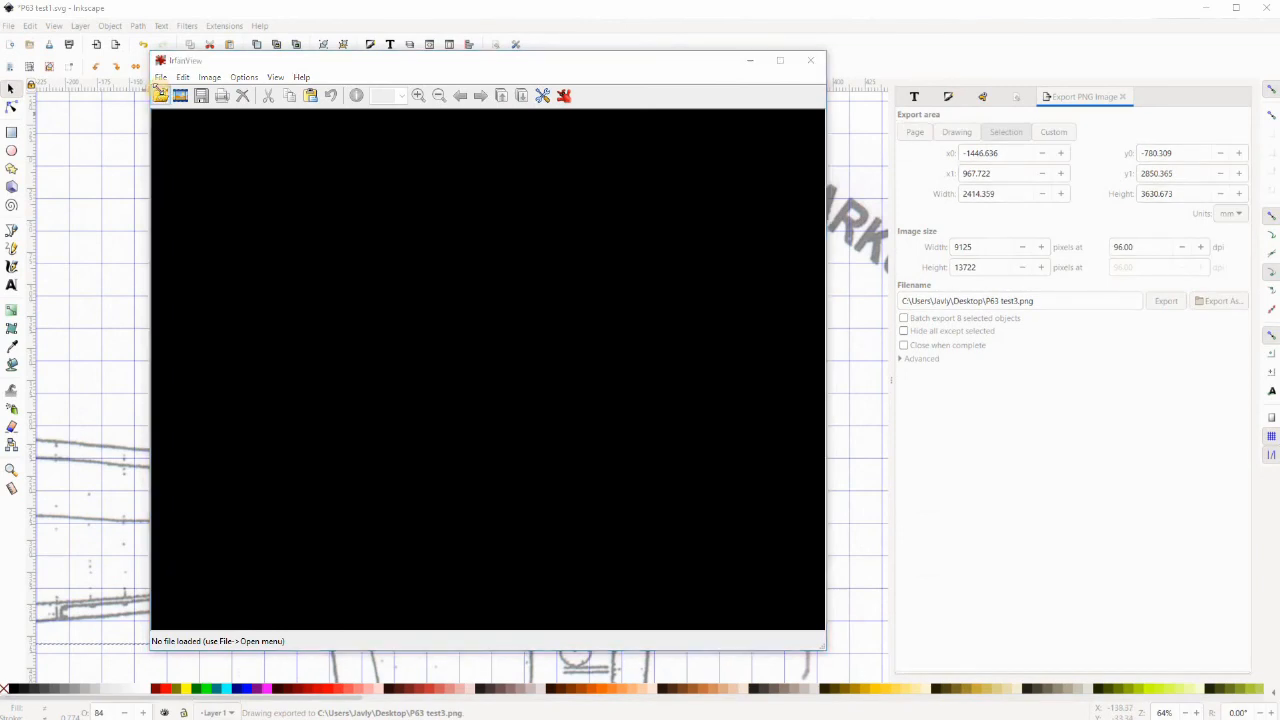
scroll(344, 292, "down", 4)
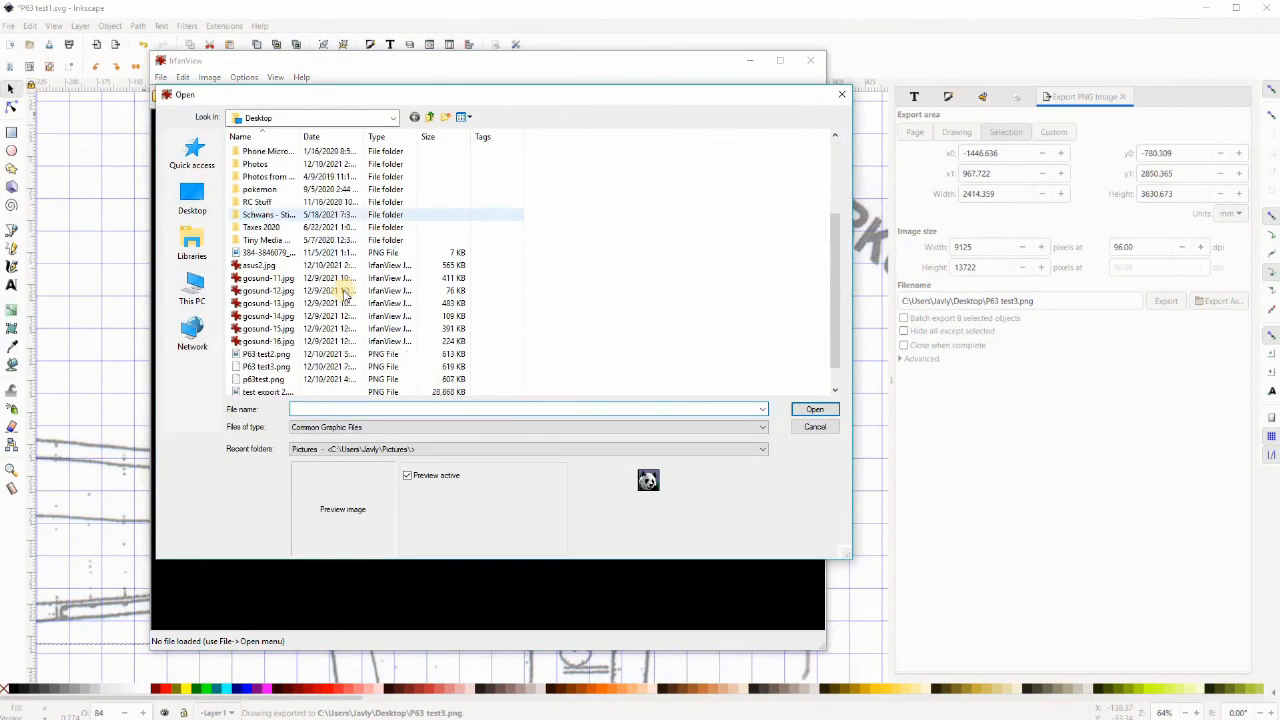
left_click(285, 341)
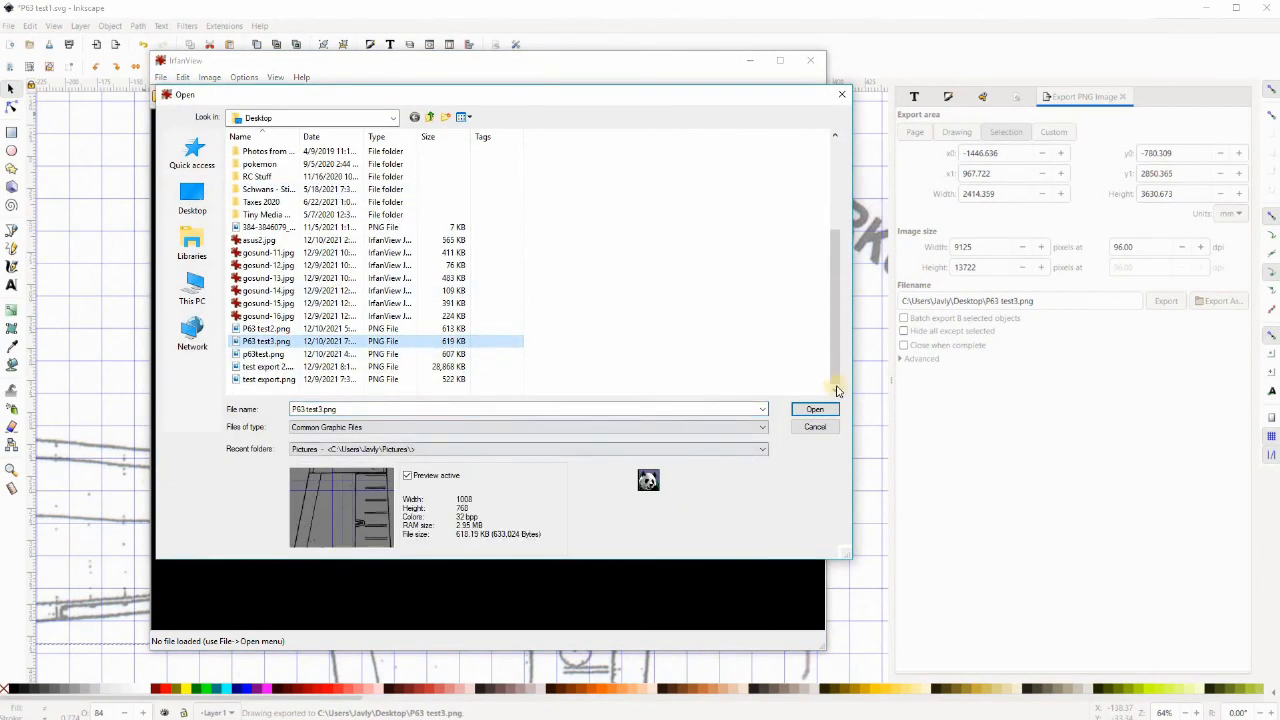
left_click(815, 409)
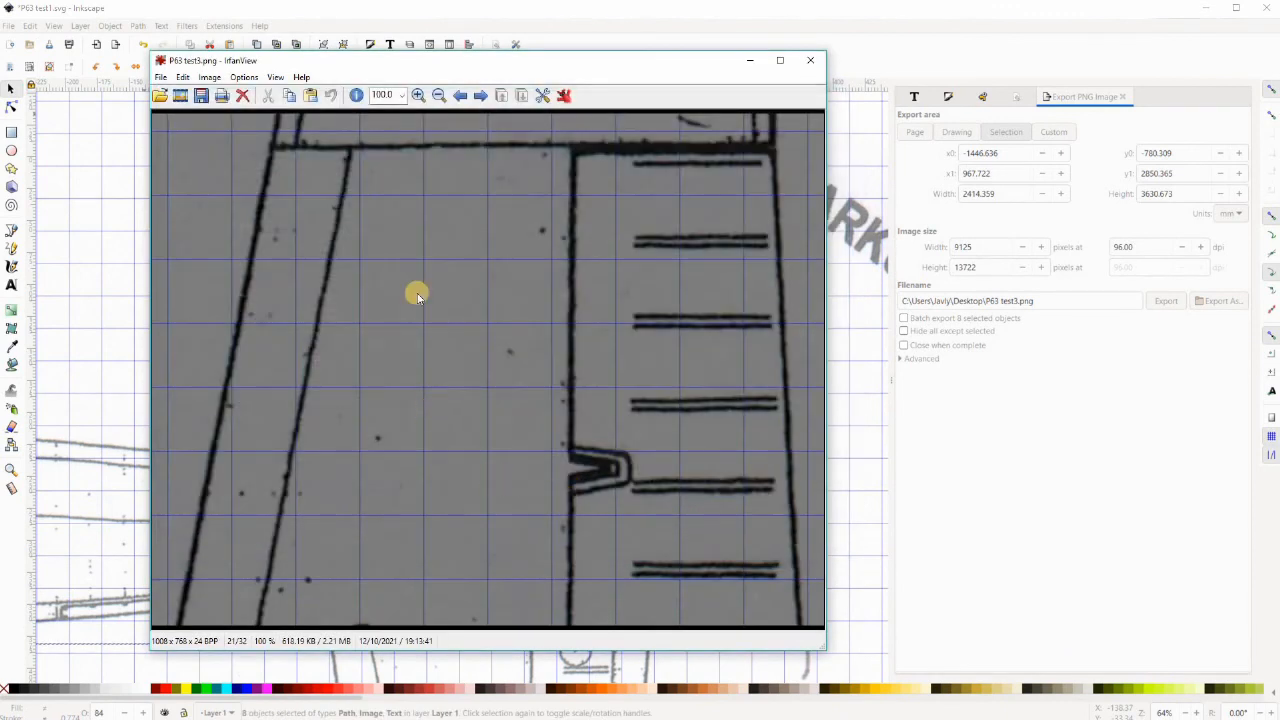
Open the print preview for P63 test3.png and load the Print to Scale profile
left_click(223, 96)
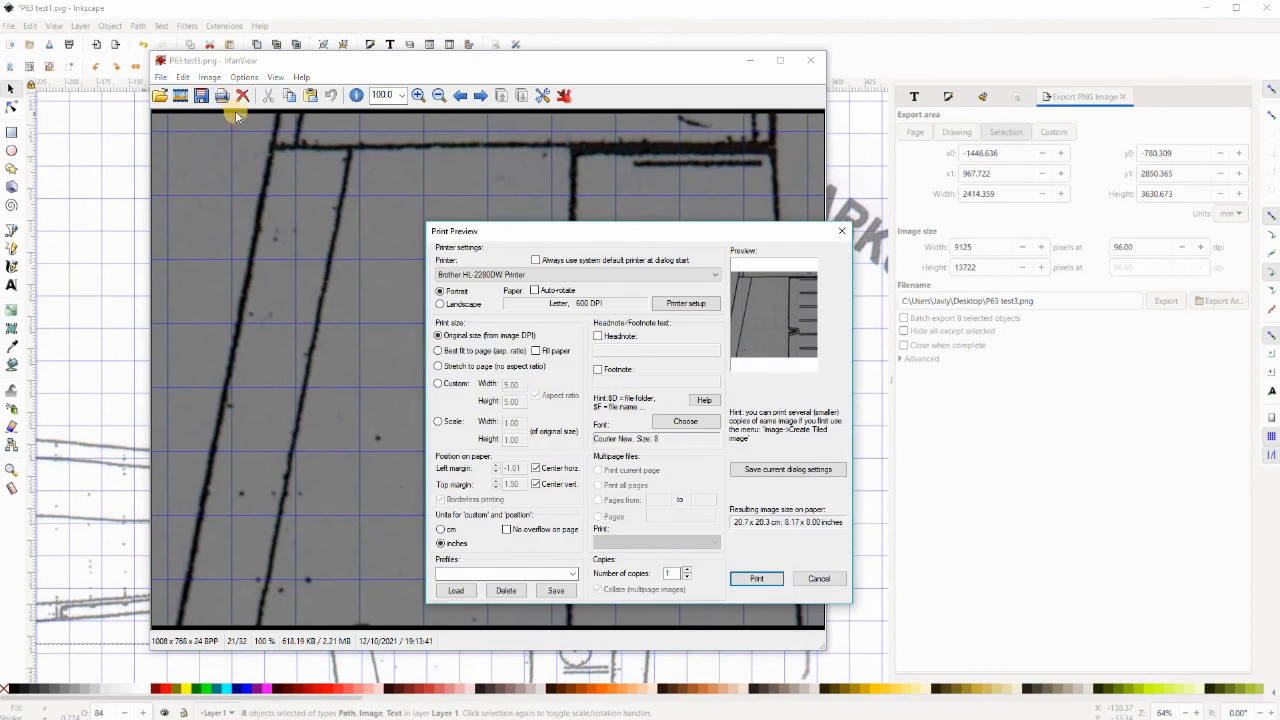
left_click(572, 573)
left_click(530, 587)
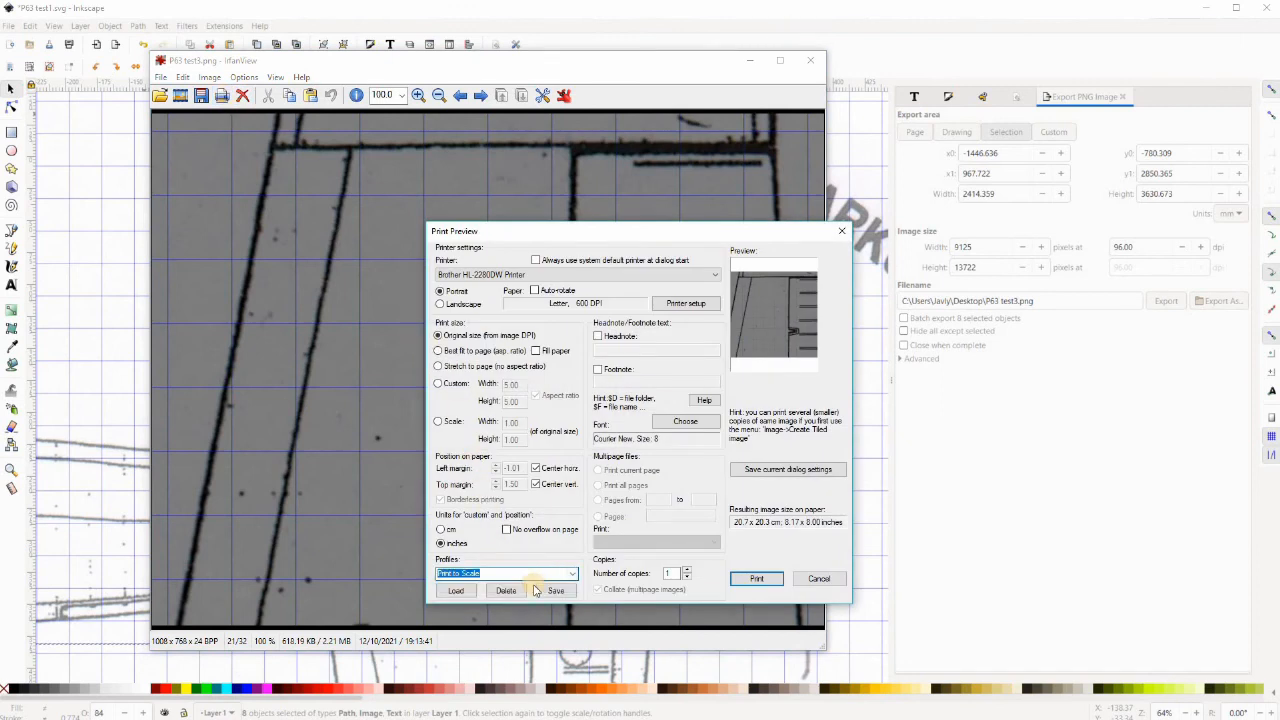
left_click(457, 590)
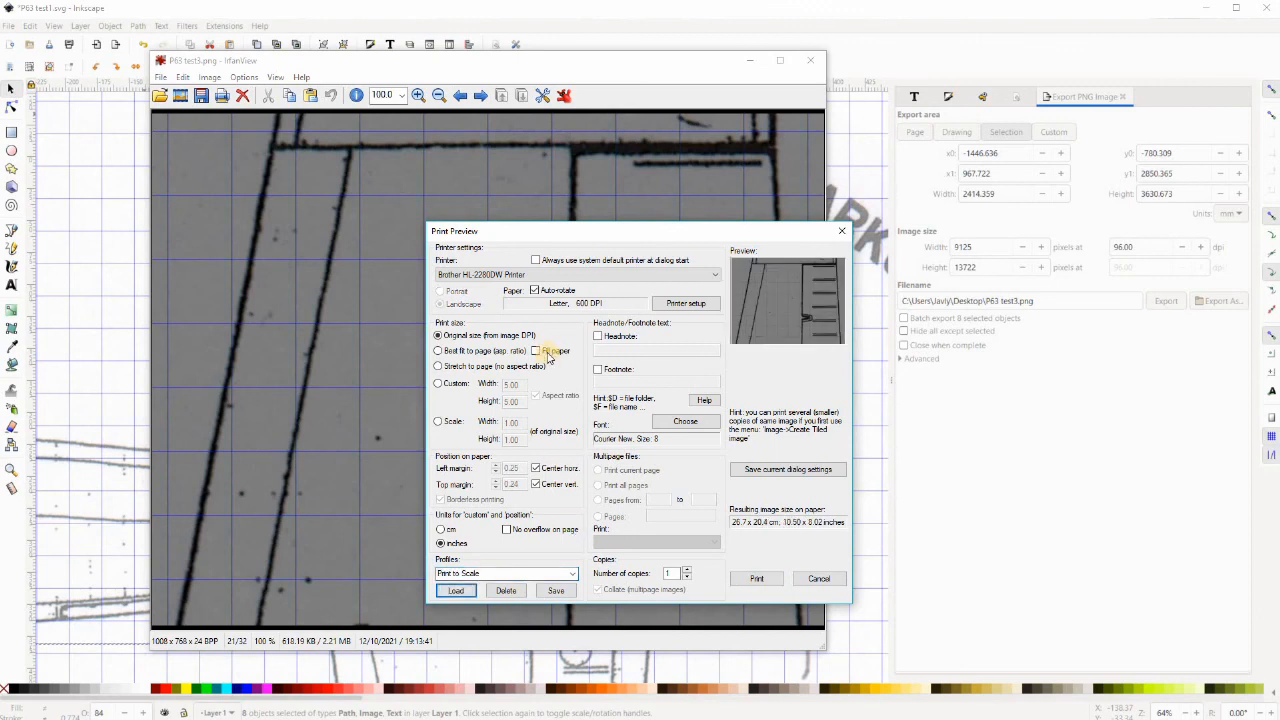